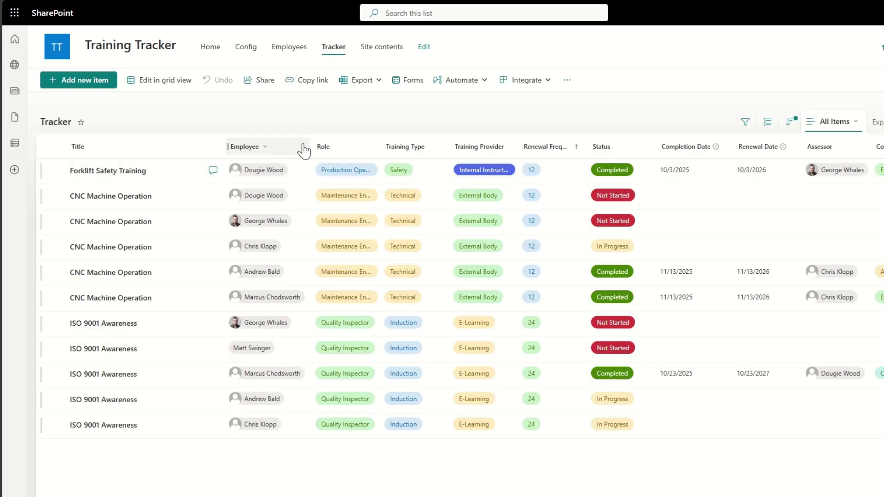
Group the Tracker list by the Title column and collapse all the title groups.
left_click(102, 149)
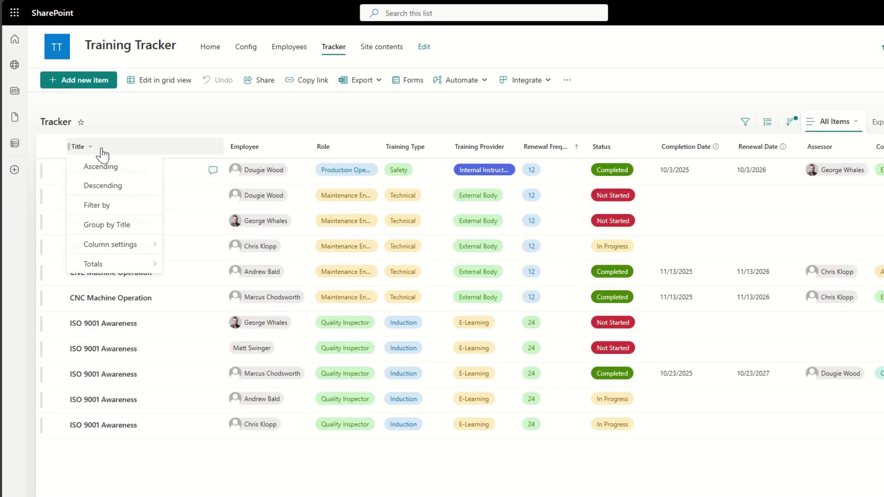
left_click(123, 226)
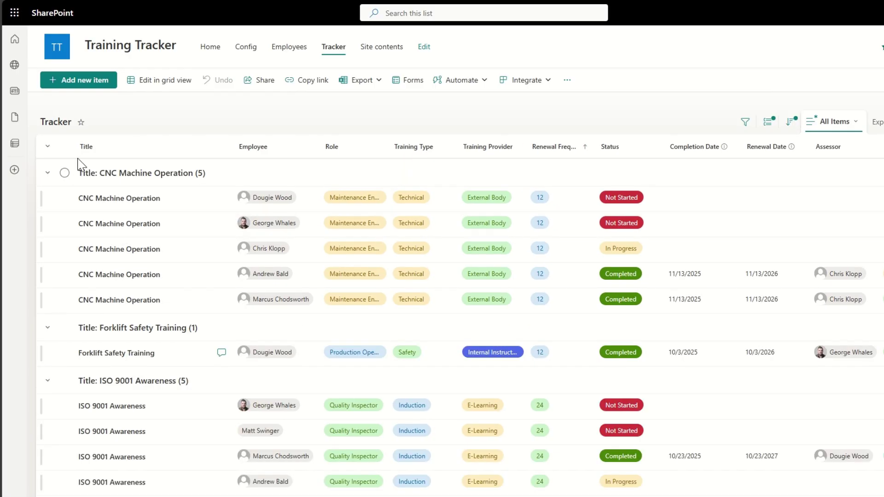
left_click(47, 147)
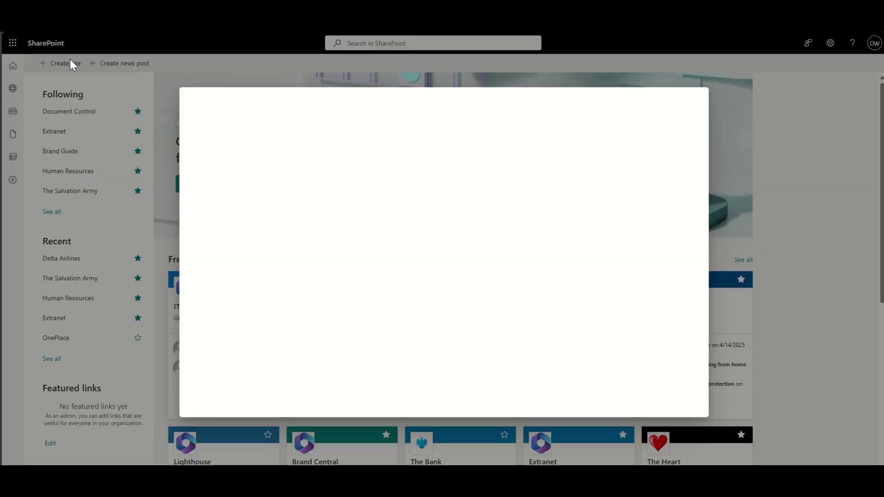
Create a Standard communication site named 'Training Tracker' with a description about tracking training.
left_click(558, 239)
left_click(276, 230)
left_click(642, 402)
left_click(477, 268)
type("Training Tracker")
left_click(507, 259)
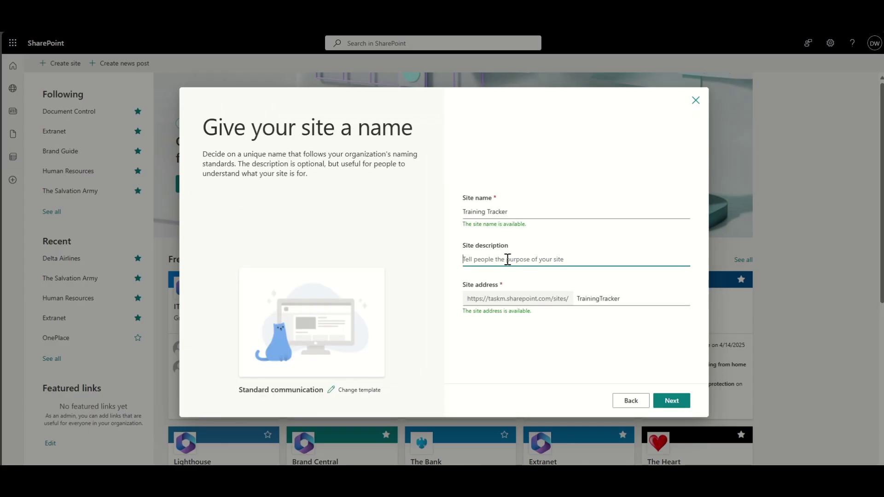
type("Track employee training")
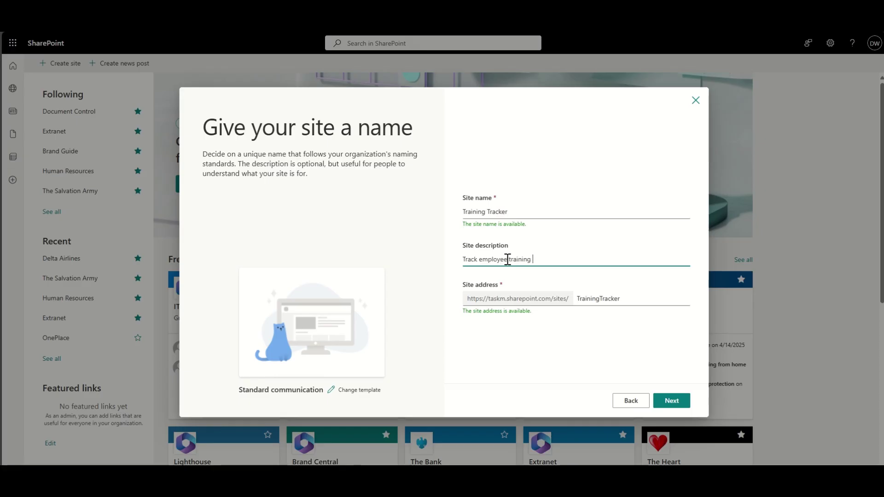
left_click(672, 401)
left_click(674, 402)
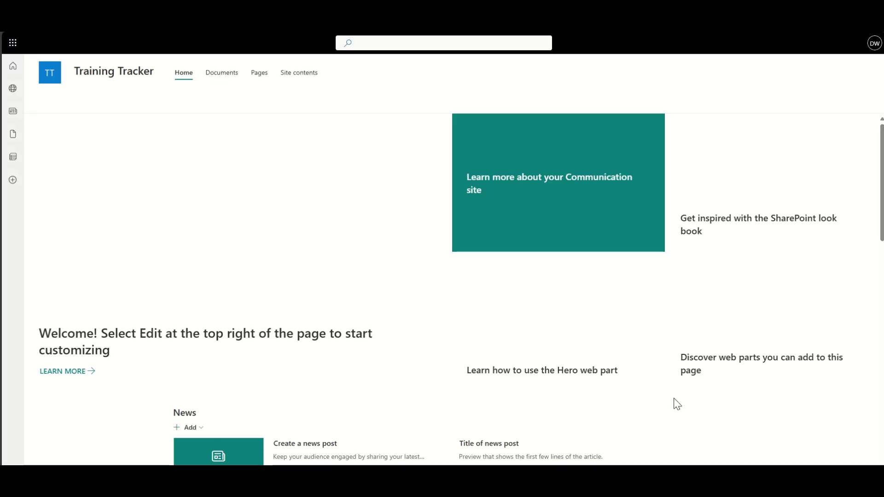
Create a blank list named 'Employees' from Site contents.
left_click(301, 74)
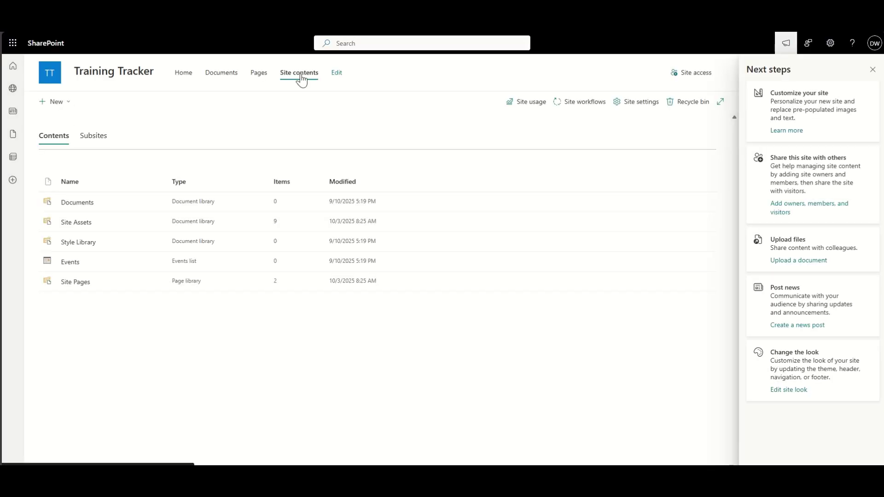
left_click(56, 102)
left_click(65, 120)
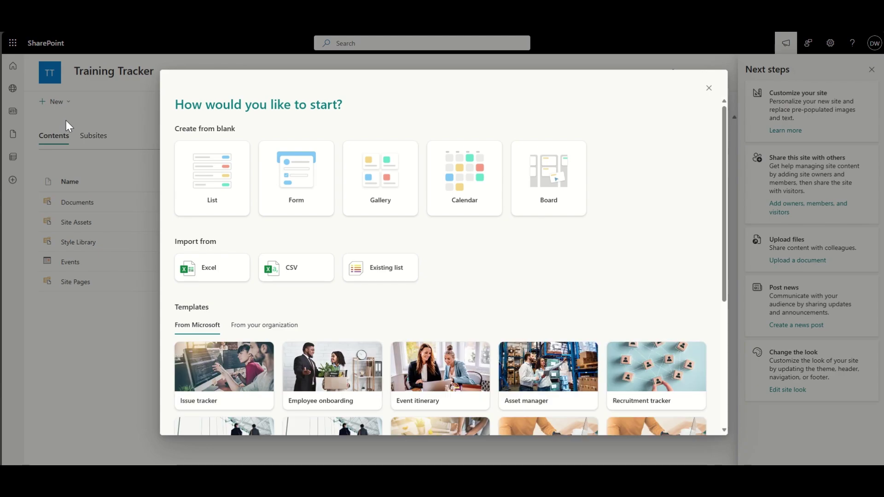
left_click(185, 167)
type("Employees")
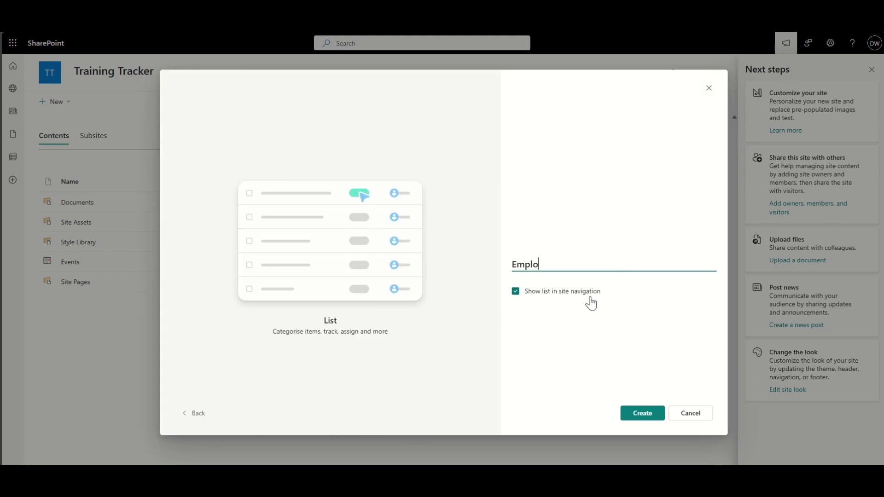
left_click(641, 412)
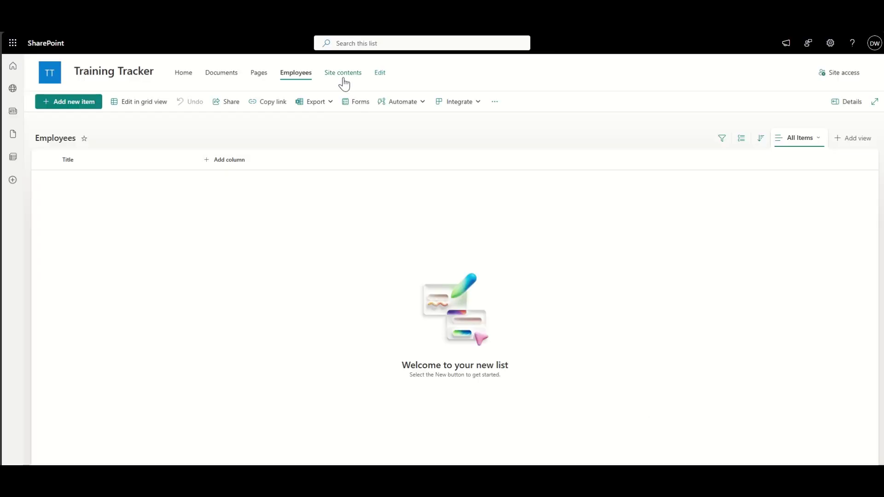
Remove the Documents and Pages links from the site navigation and save.
left_click(379, 74)
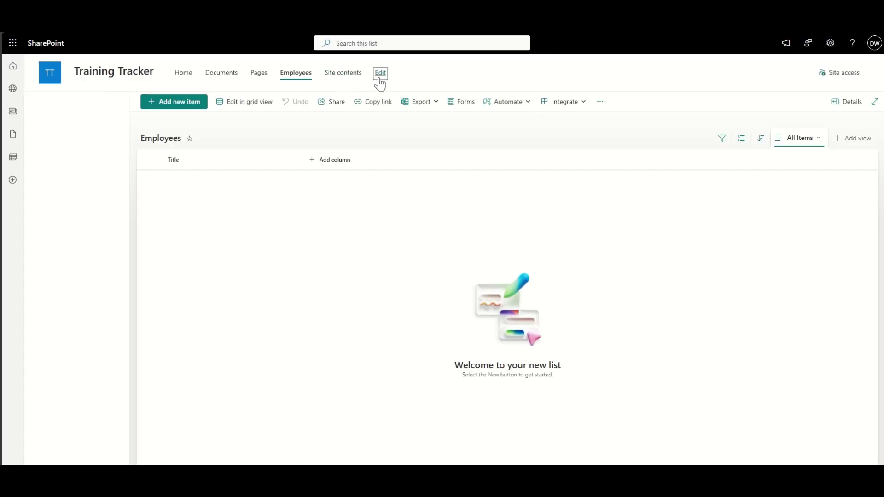
left_click(120, 127)
left_click(126, 209)
left_click(120, 128)
left_click(131, 211)
left_click(49, 229)
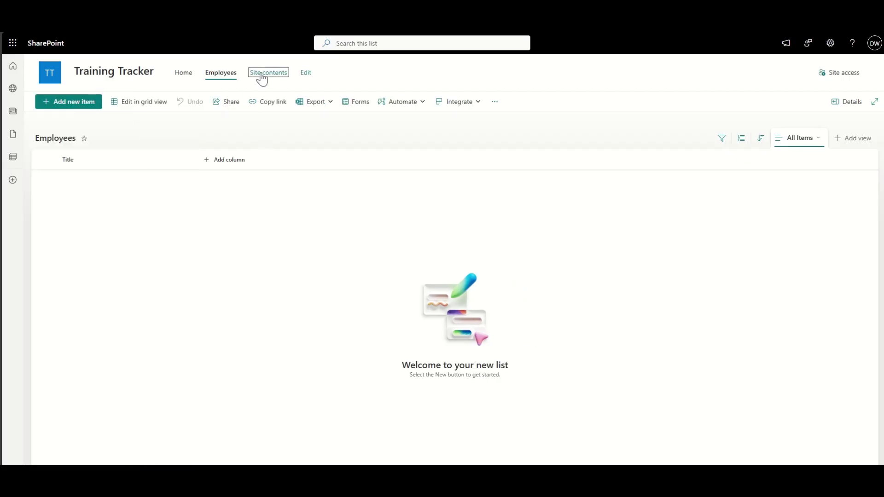
Create a second blank list named 'Config'.
left_click(262, 73)
left_click(64, 101)
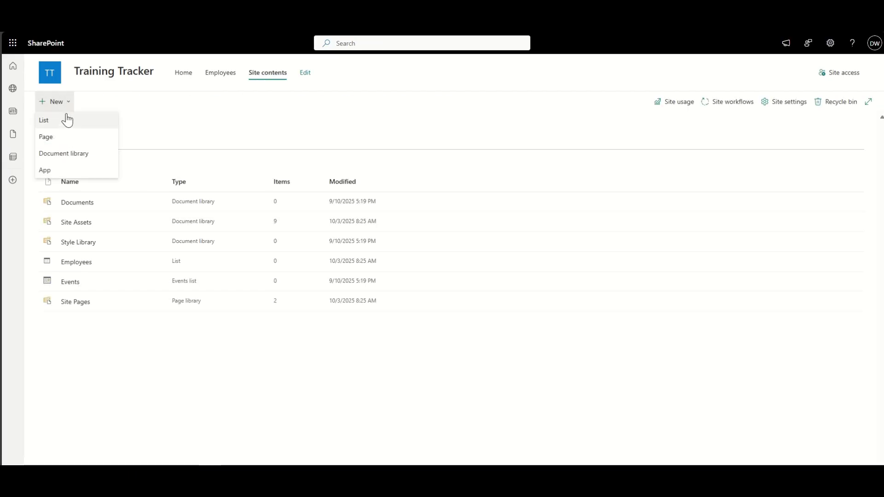
left_click(67, 120)
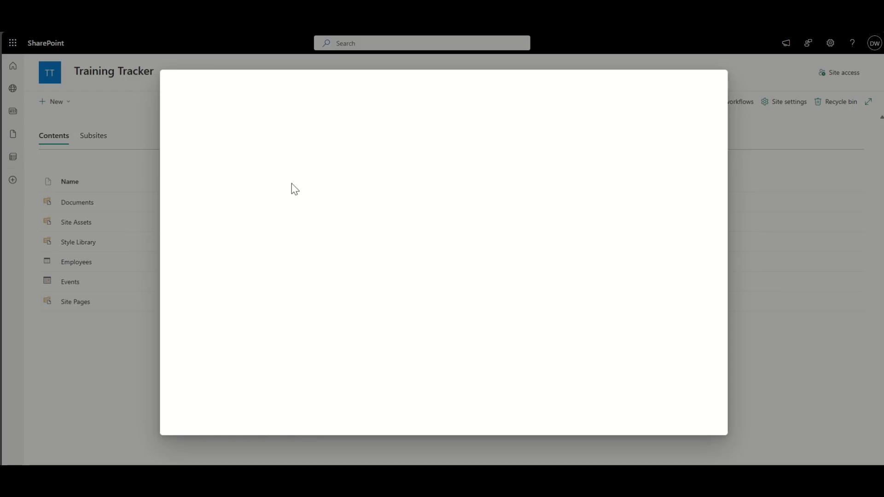
left_click(242, 194)
left_click(556, 259)
type("Con")
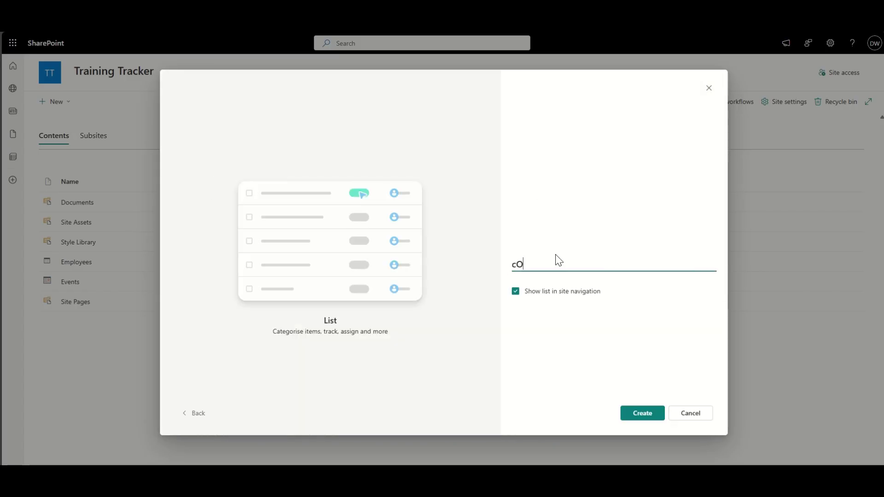
type("fig")
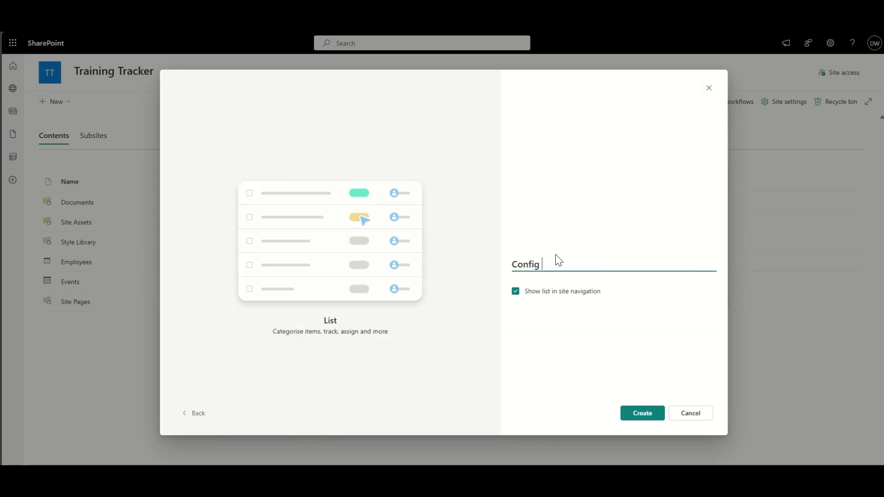
left_click(643, 415)
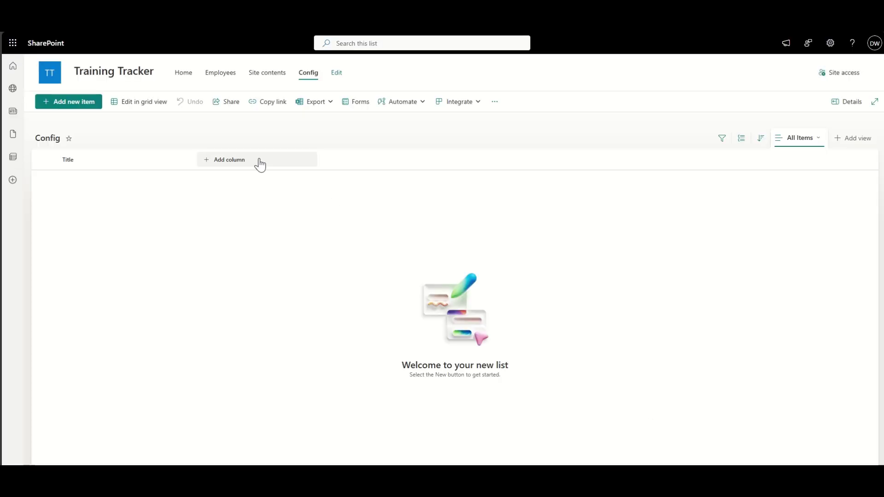
Return to Site contents and open the empty Config list.
left_click(257, 77)
left_click(63, 101)
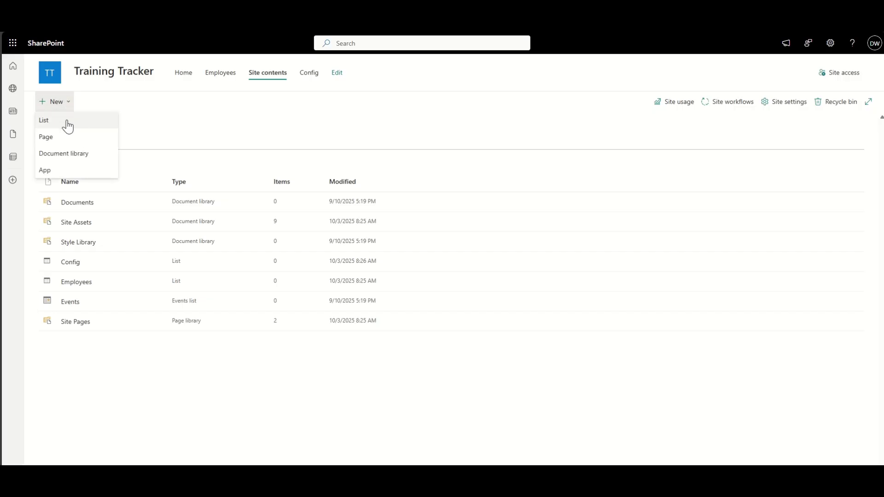
left_click(67, 119)
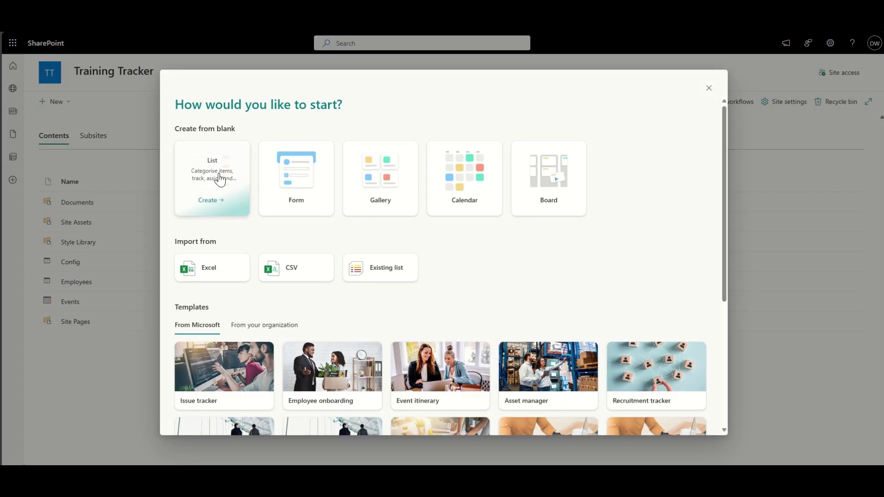
left_click(709, 89)
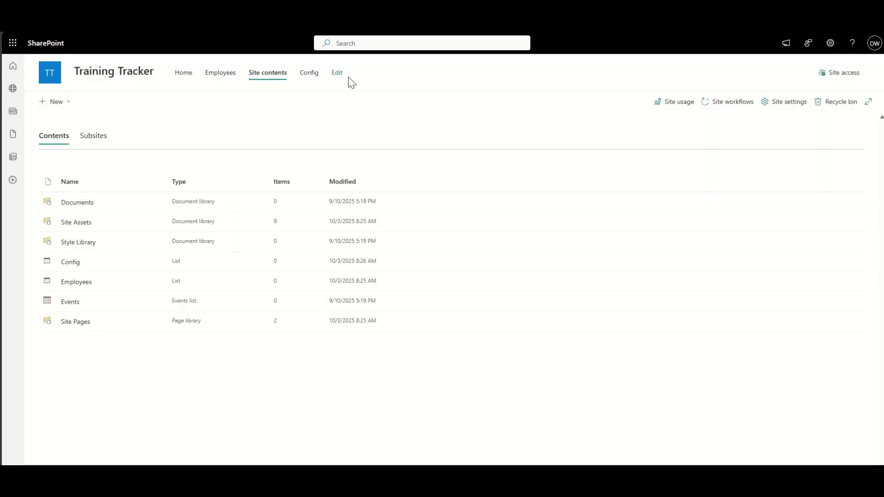
left_click(309, 73)
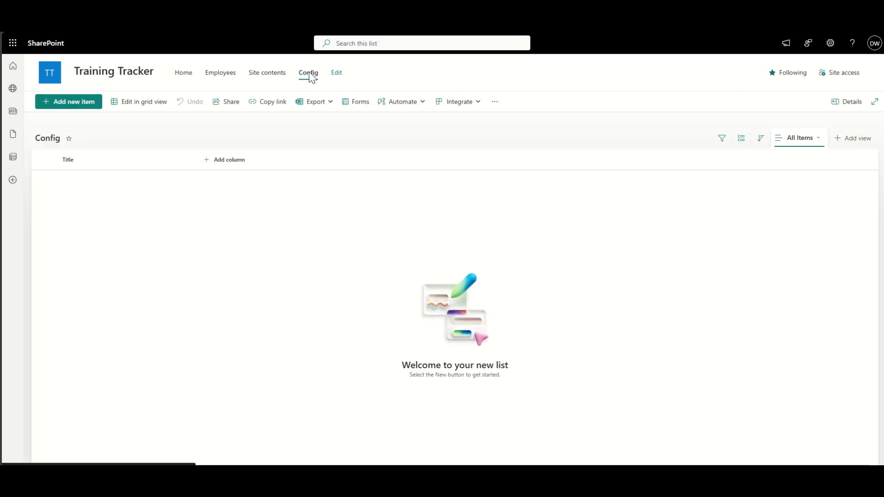
Add a required Employee person column that shows profile photos.
left_click(227, 164)
scroll(417, 248, "down", 5)
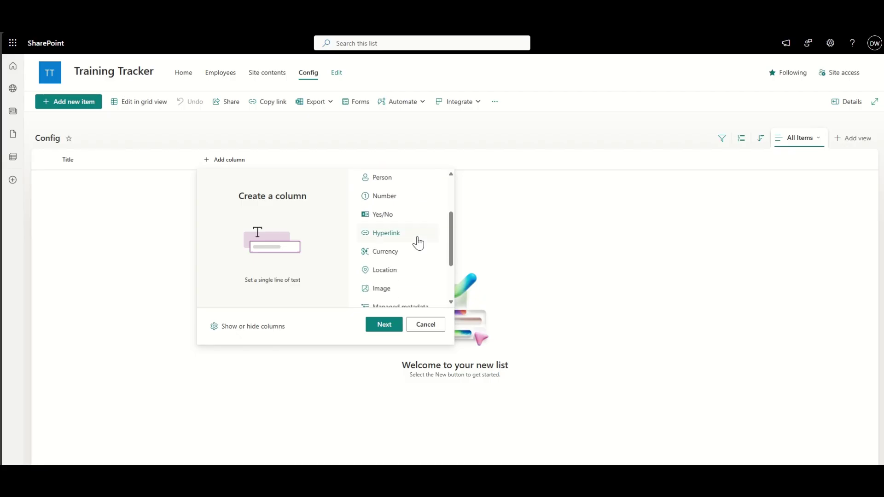
scroll(417, 243, "up", 3)
left_click(387, 222)
left_click(384, 324)
type("Employee")
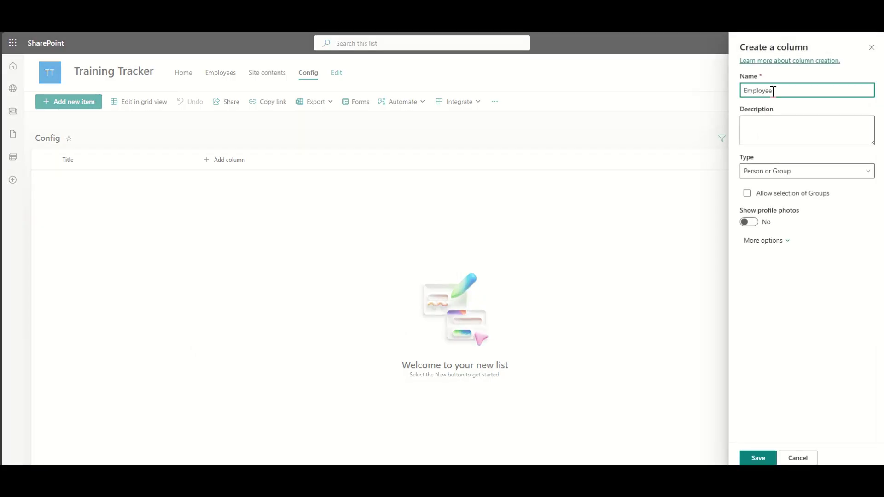
left_click(749, 222)
left_click(764, 240)
left_click(749, 309)
left_click(756, 456)
Start a new choice column named 'Role'.
left_click(286, 162)
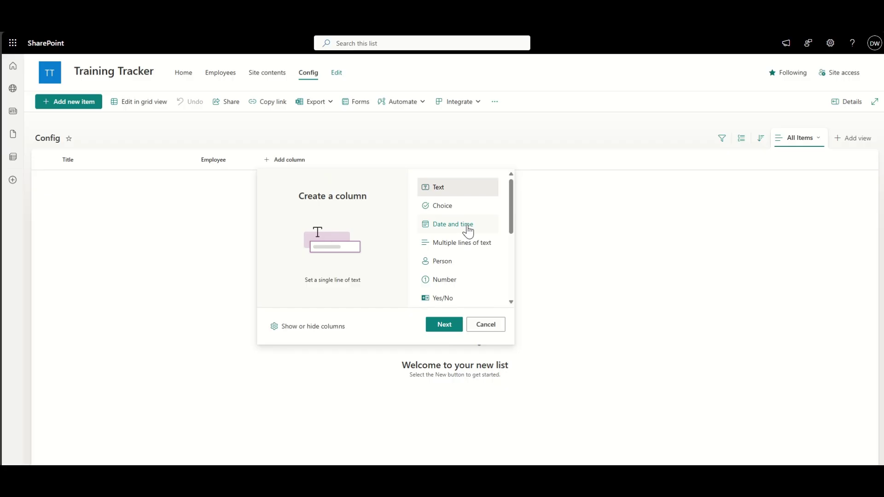
scroll(470, 250, "down", 5)
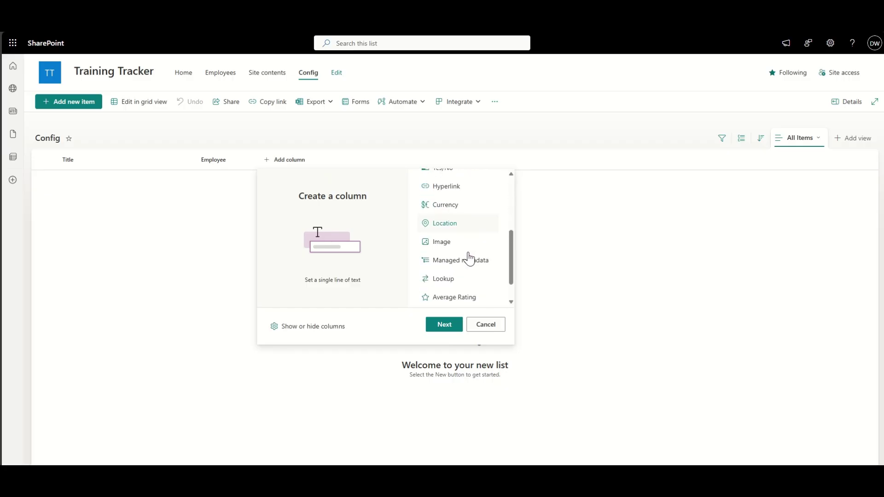
scroll(468, 259, "up", 5)
left_click(444, 202)
left_click(444, 328)
left_click(757, 91)
type("Role")
Give Role the choices Production Operator, Quality Inspector and Maintenance Engineer, then save.
left_click(790, 204)
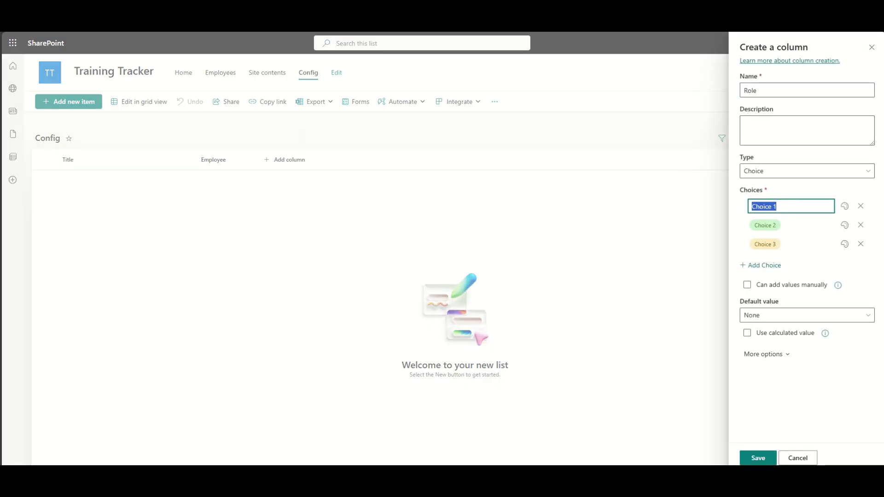
key("Escape")
left_click(803, 205)
type("Production Operator")
key("Return")
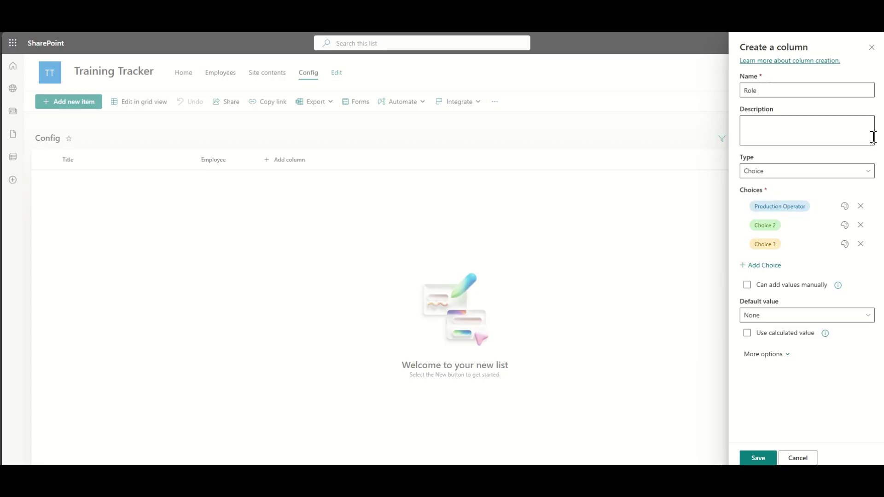
left_click(814, 225)
type("Quality Inspector")
key("Return")
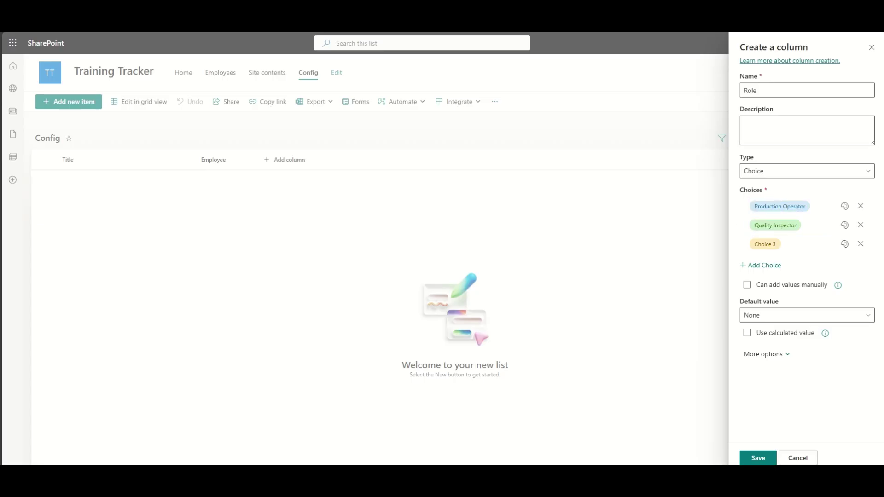
left_click(787, 244)
type("Maintenance Engineer")
key("Return")
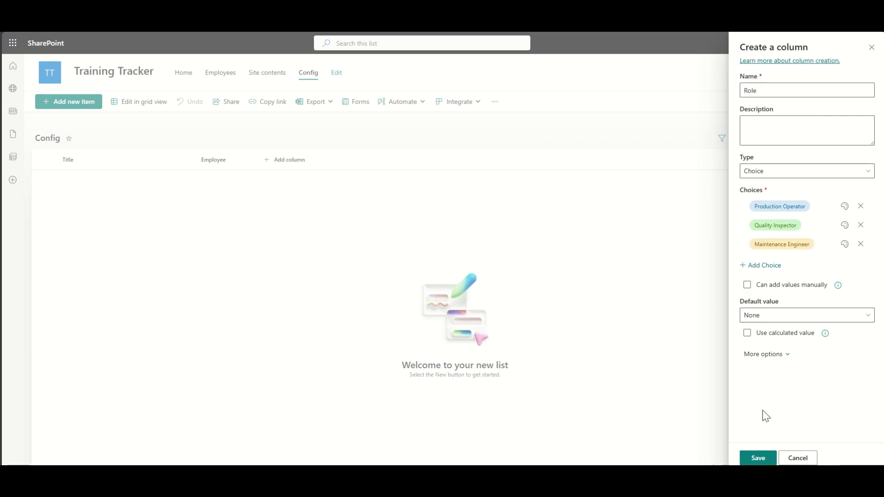
left_click(757, 457)
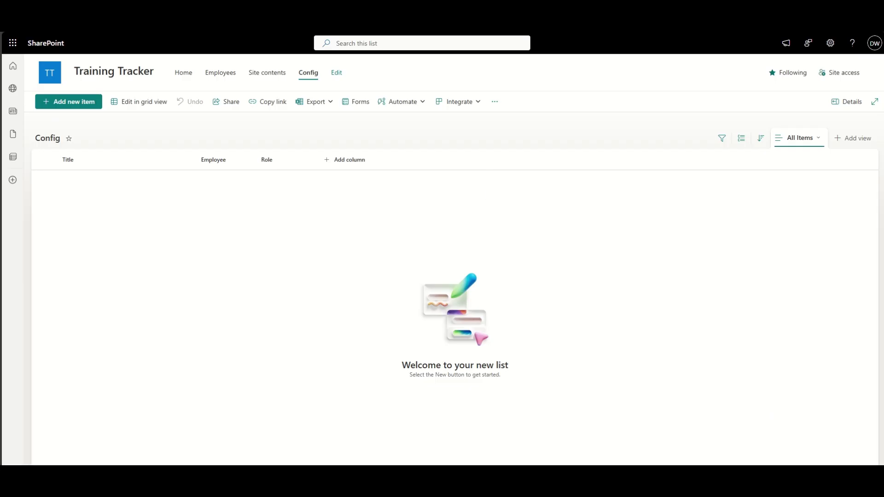
Start a choice column with the options Induction, Safety and Technical.
left_click(350, 161)
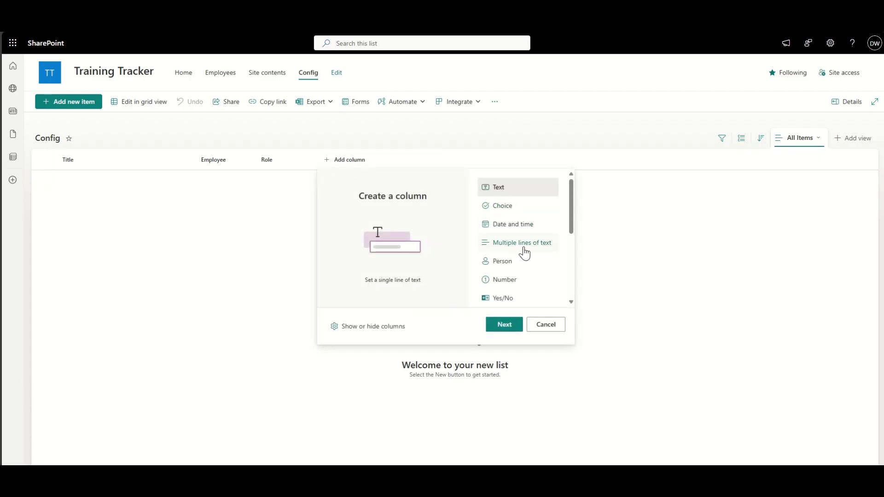
left_click(507, 208)
left_click(504, 324)
left_click(774, 90)
type("Type")
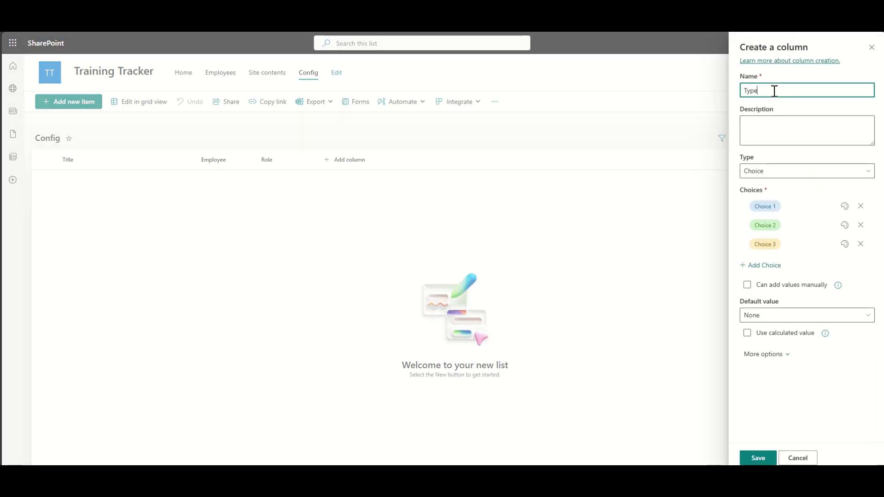
left_click(784, 202)
type("Induction")
left_click(785, 225)
type("Safety")
left_click(789, 242)
type("Technical")
Rename the column to 'Training Type' to avoid a duplicate name and save it.
left_click(763, 450)
left_click(744, 90)
type("Tra")
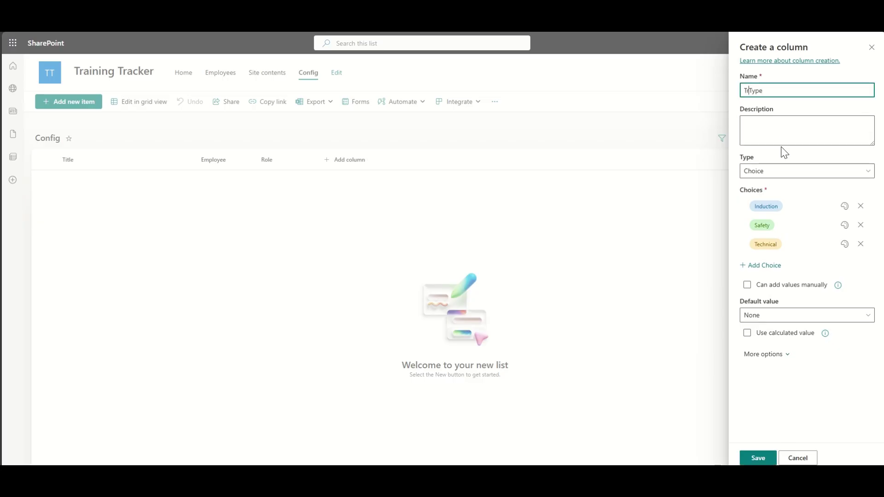
type("ining")
left_click(758, 456)
Start another choice column named 'Training Provider'.
left_click(411, 161)
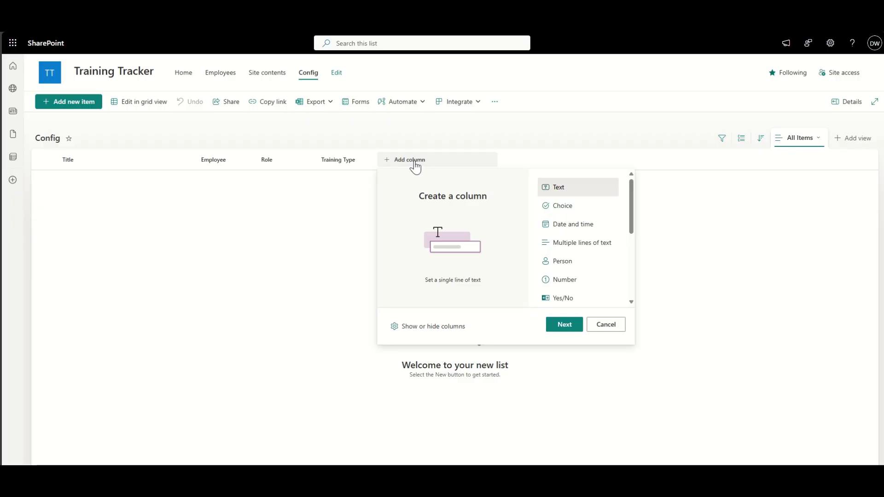
left_click(581, 211)
left_click(570, 325)
left_click(770, 90)
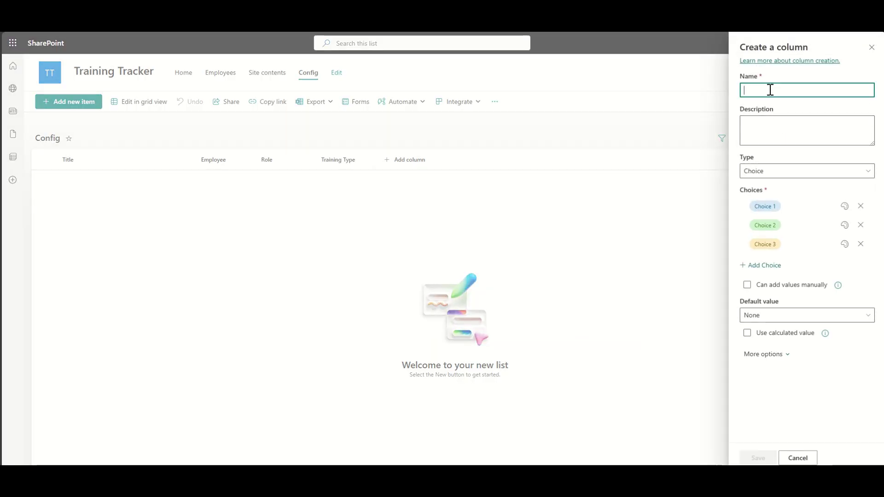
type("Provider")
Give Training Provider the choices Internal Instructor, External Body and E-Learning, then save.
left_click(801, 210)
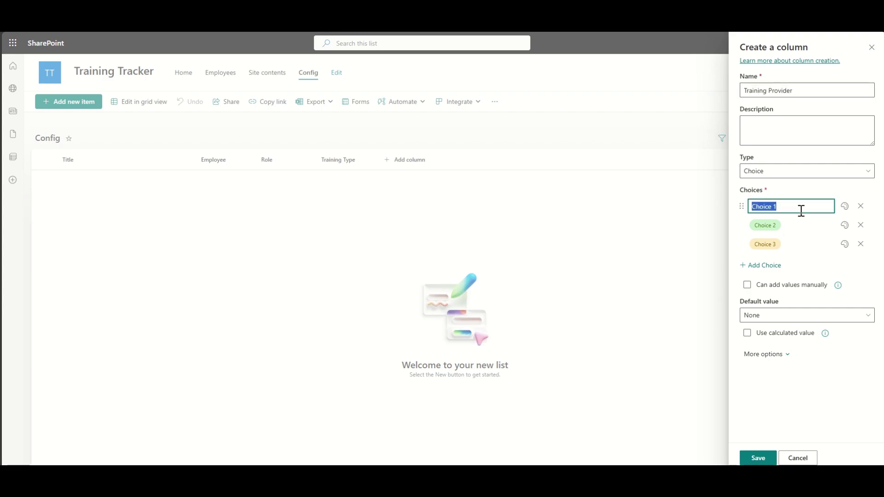
type("Internal Insutr")
key("BackSpace")
key("BackSpace")
double_click(785, 206)
left_click(792, 225)
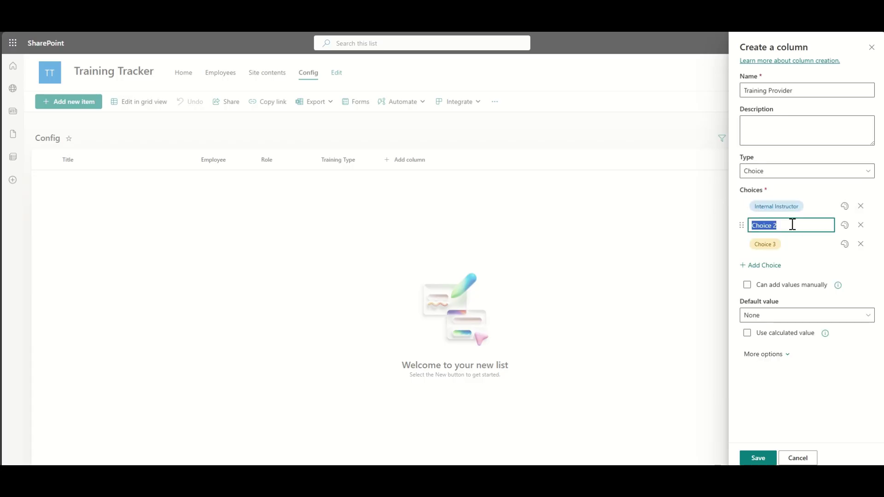
type("External Cert")
type("ody")
left_click(792, 245)
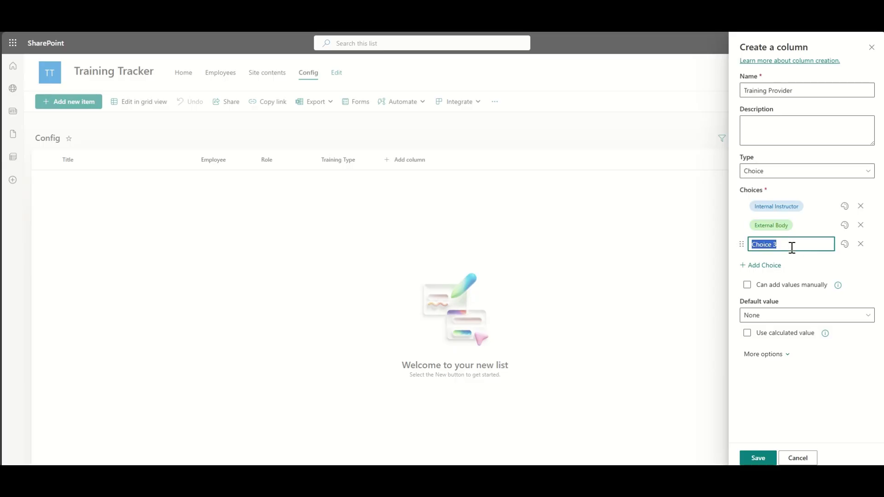
type("E-Learning")
left_click(757, 457)
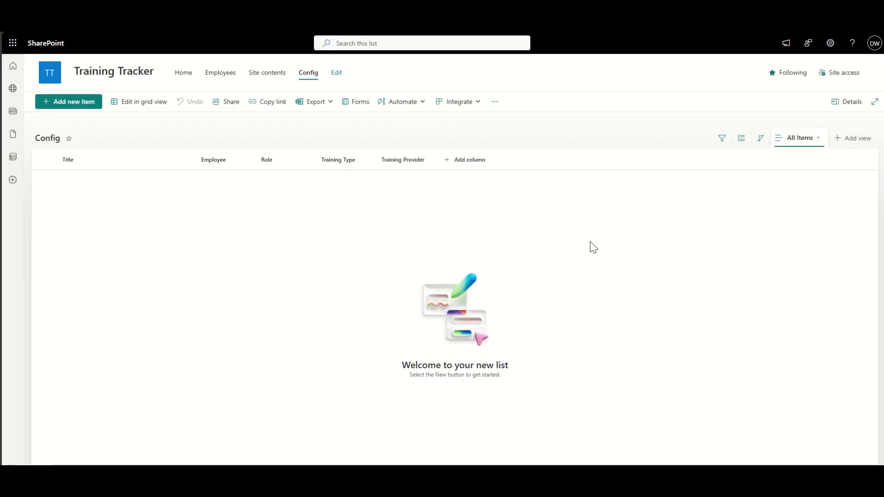
Start a choice column 'Renewal Frequency' described 'In Months' with first option 12.
left_click(493, 160)
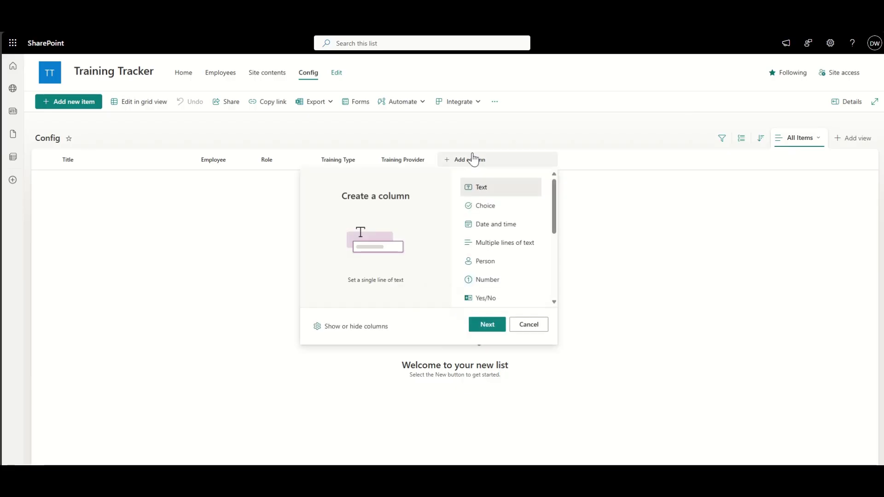
left_click(486, 206)
left_click(487, 324)
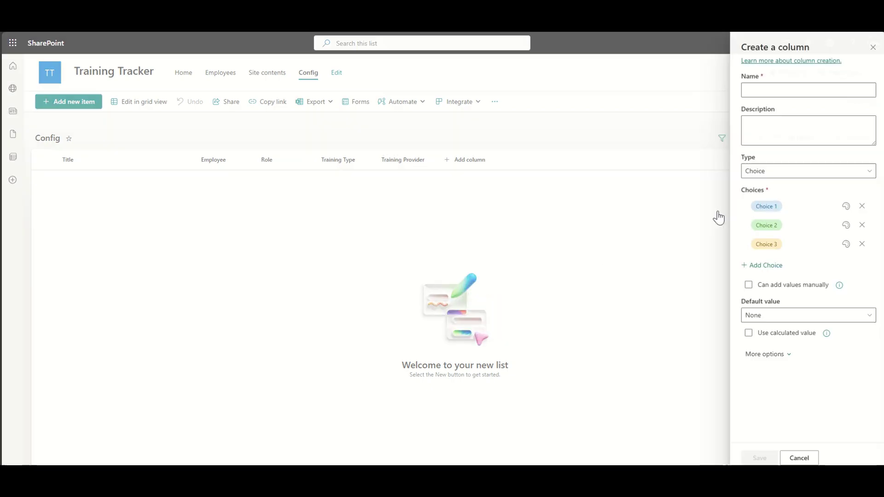
left_click(772, 86)
type("Renewal F")
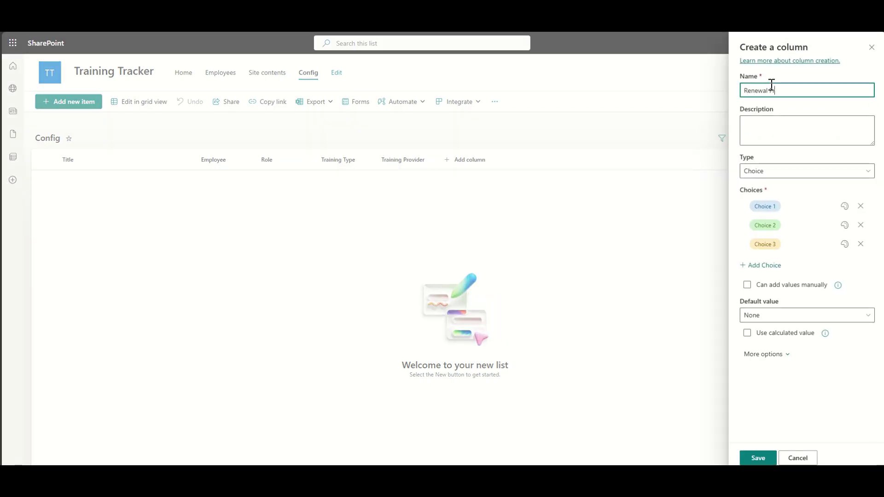
type("requency")
left_click(786, 206)
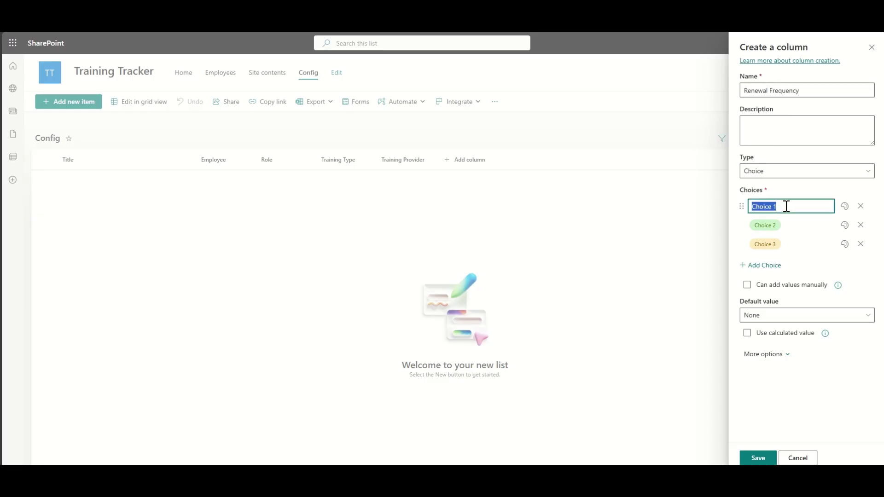
type("12")
left_click(782, 124)
type("In Months")
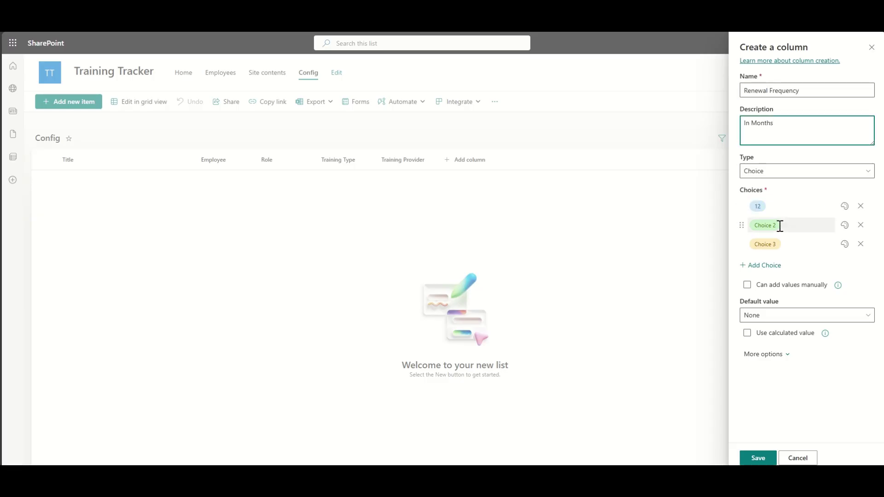
Add options 24, 36 and Never, set the default to 12, and save the column.
left_click(781, 226)
type("24")
left_click(784, 248)
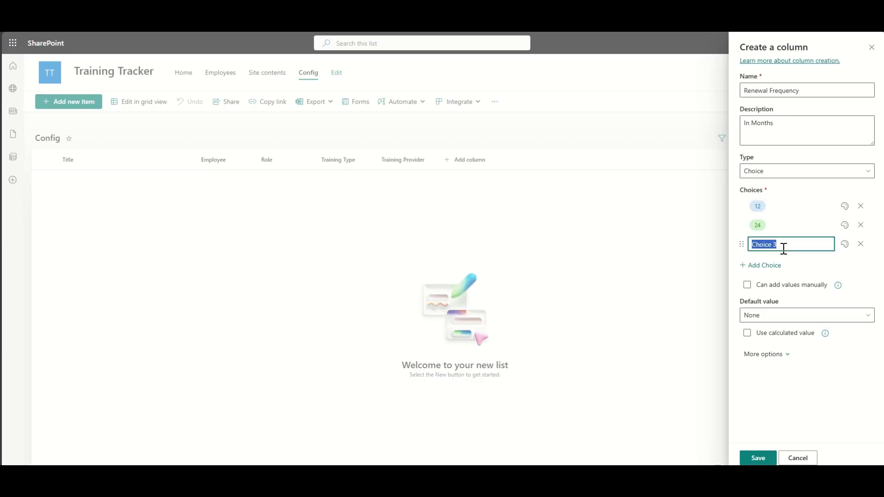
type("36")
key("Return")
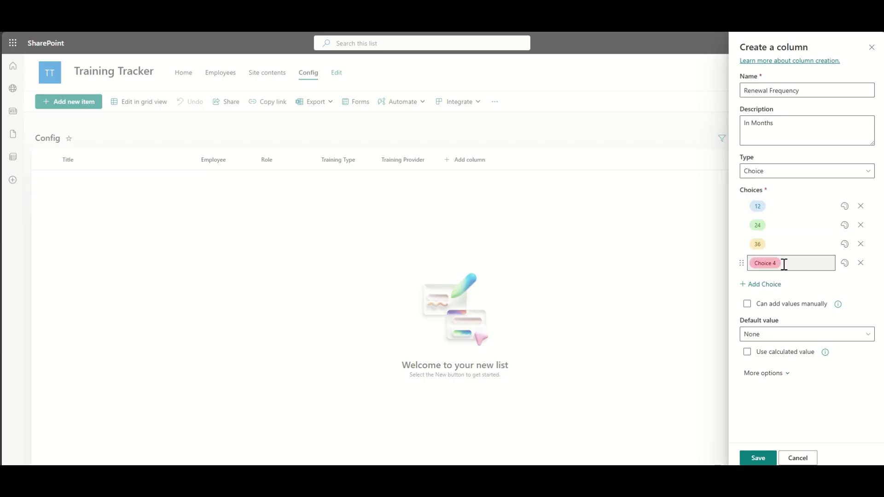
type("Never")
left_click(829, 408)
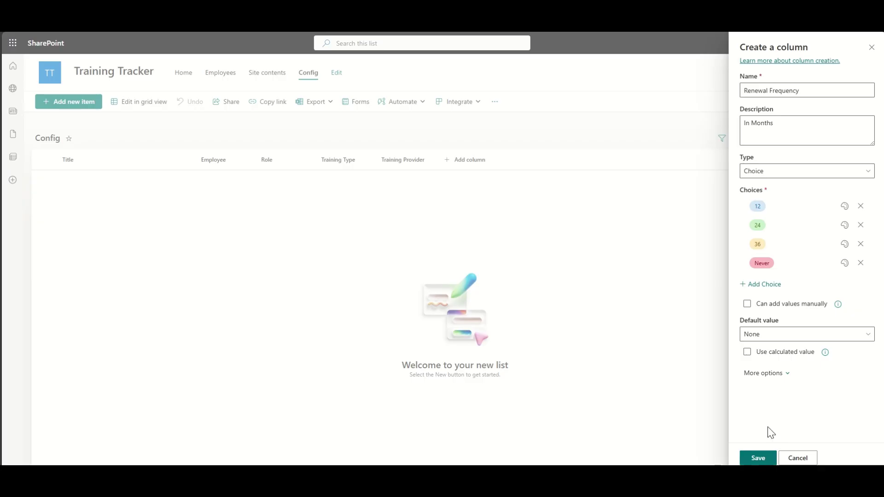
left_click(777, 335)
left_click(764, 366)
left_click(761, 457)
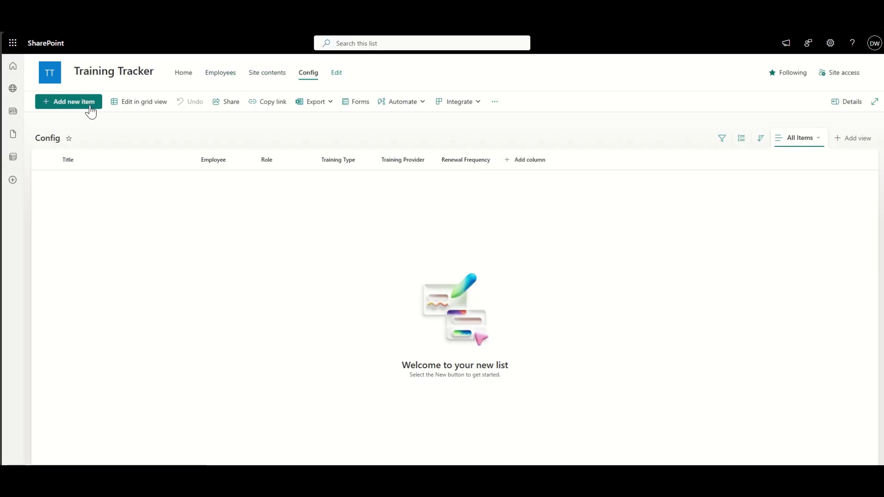
Delete the Employee column through its Column settings panel and confirm the deletion.
left_click(30, 32)
left_click(232, 162)
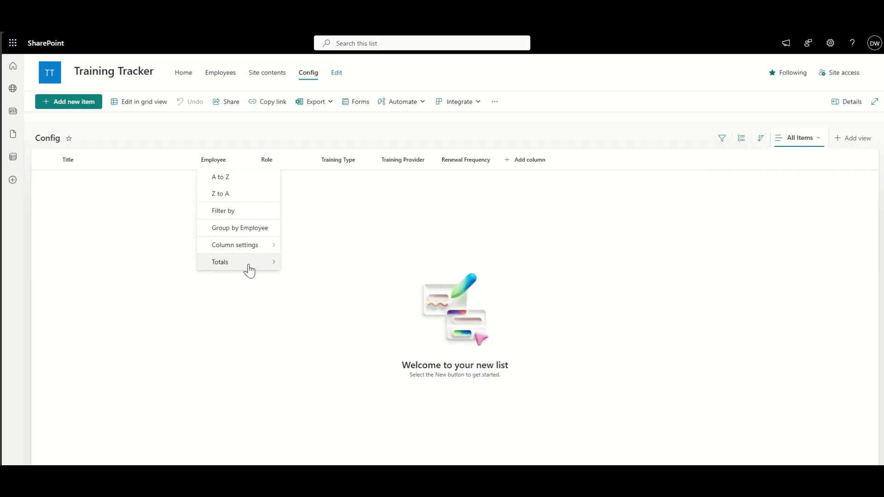
mouse_move(269, 253)
left_click(341, 215)
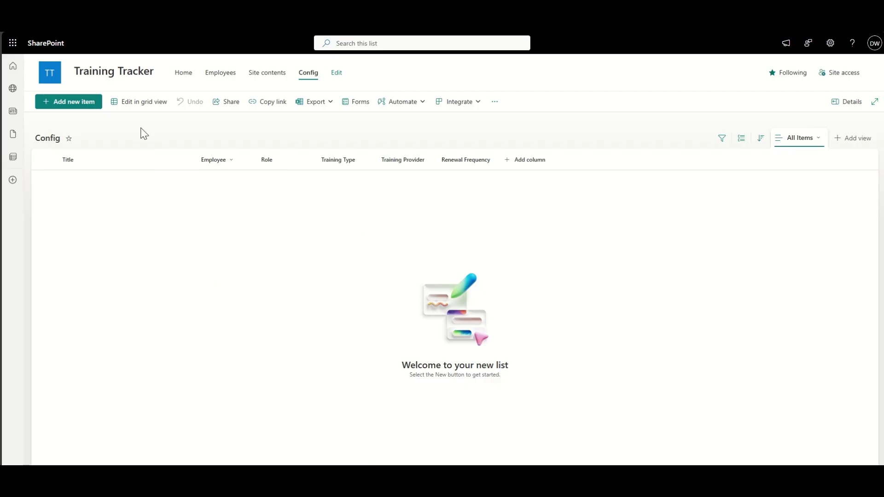
left_click(139, 102)
left_click(89, 181)
left_click(130, 98)
left_click(245, 162)
mouse_move(248, 247)
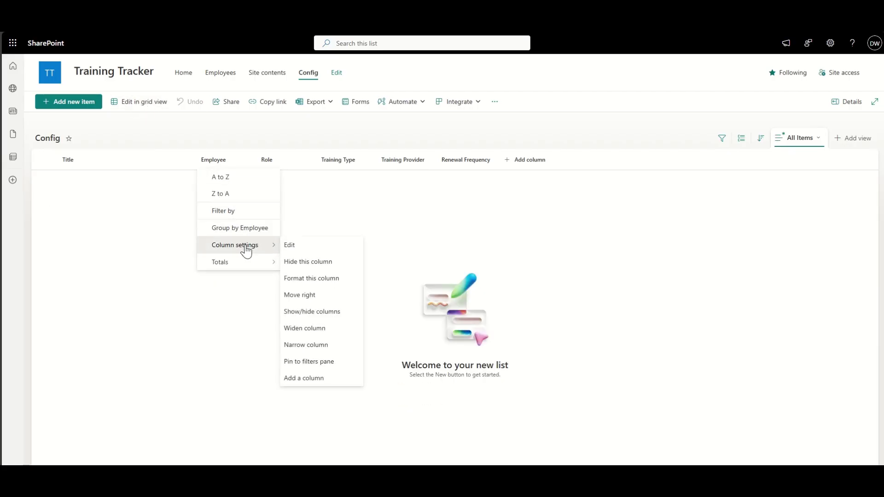
left_click(326, 249)
left_click(838, 458)
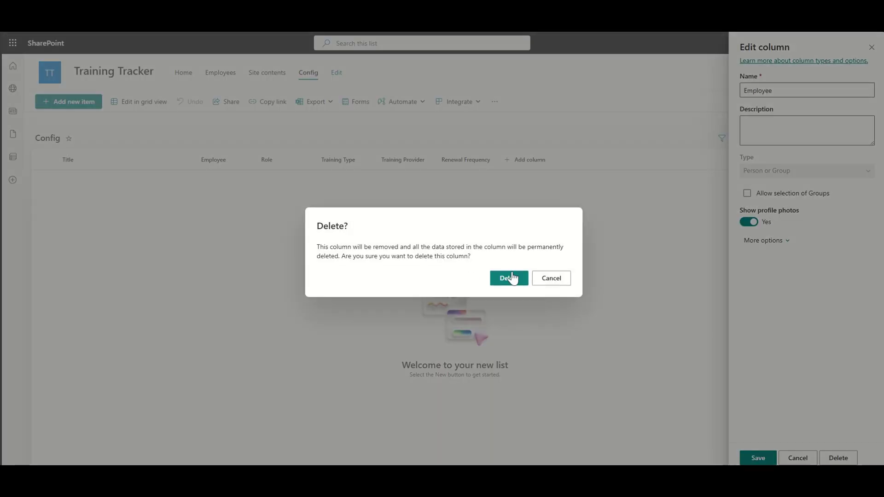
left_click(509, 278)
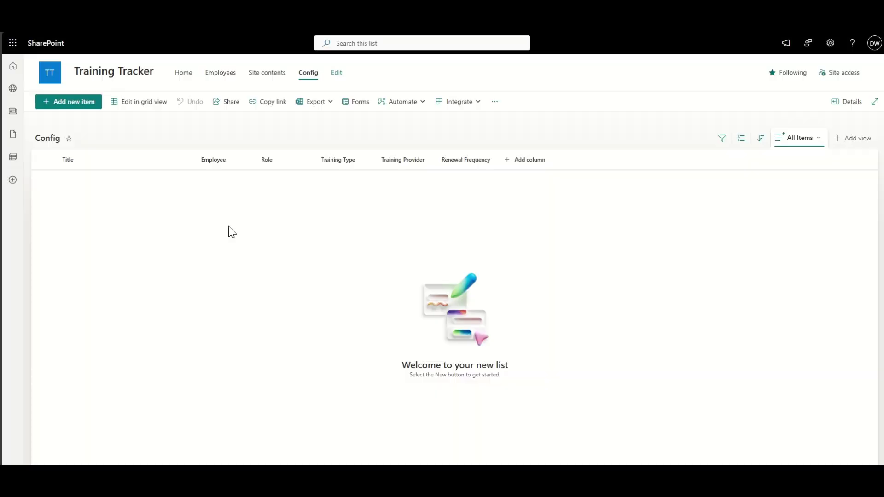
Add Forklift Safety Training for Production Operator, Safety type, Internal Instructor provider.
left_click(80, 102)
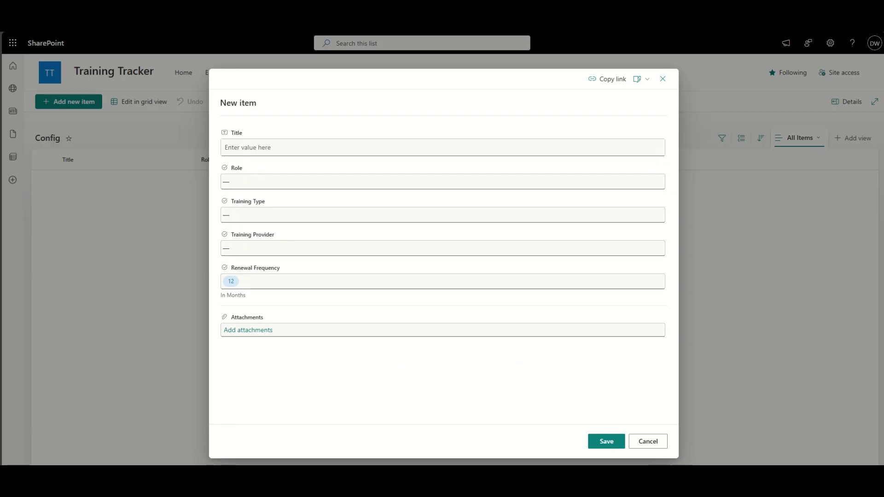
left_click(266, 146)
type("Forklift Safety Training")
left_click(282, 183)
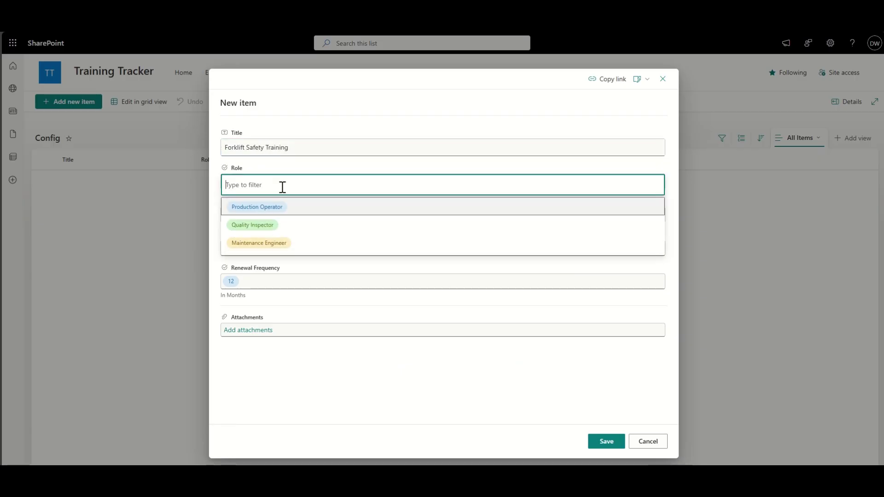
left_click(278, 217)
left_click(270, 222)
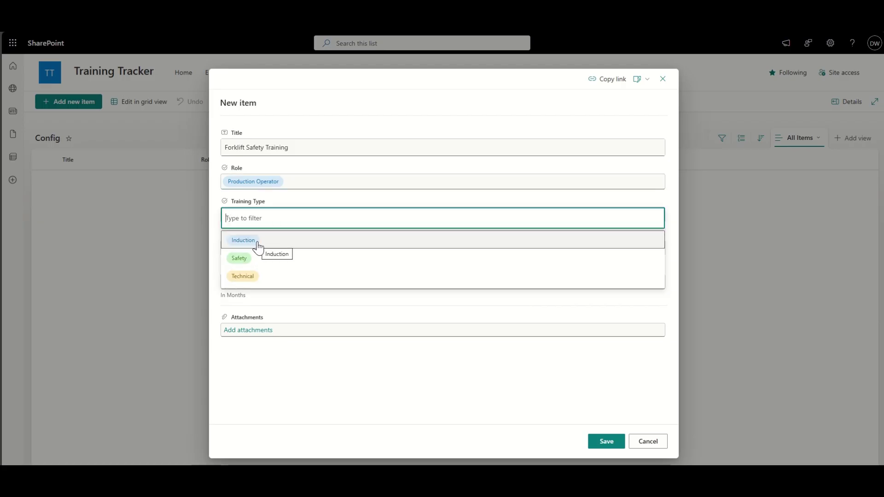
left_click(241, 259)
left_click(253, 251)
left_click(256, 274)
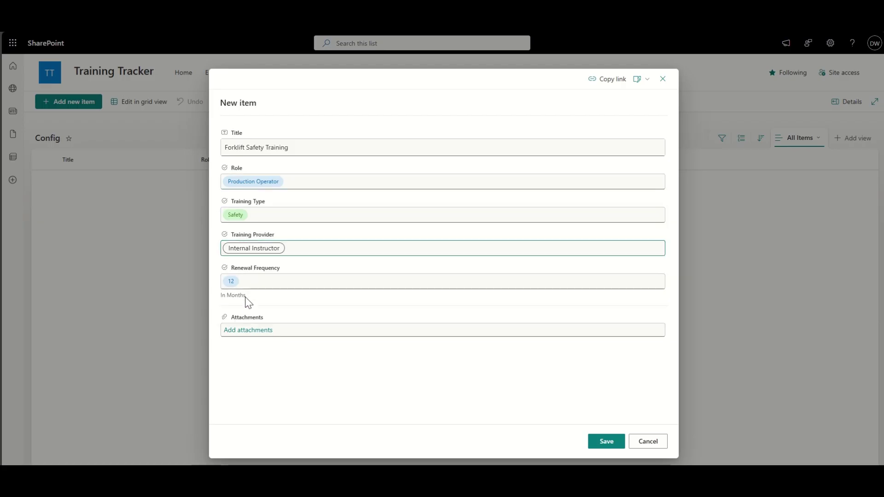
left_click(605, 443)
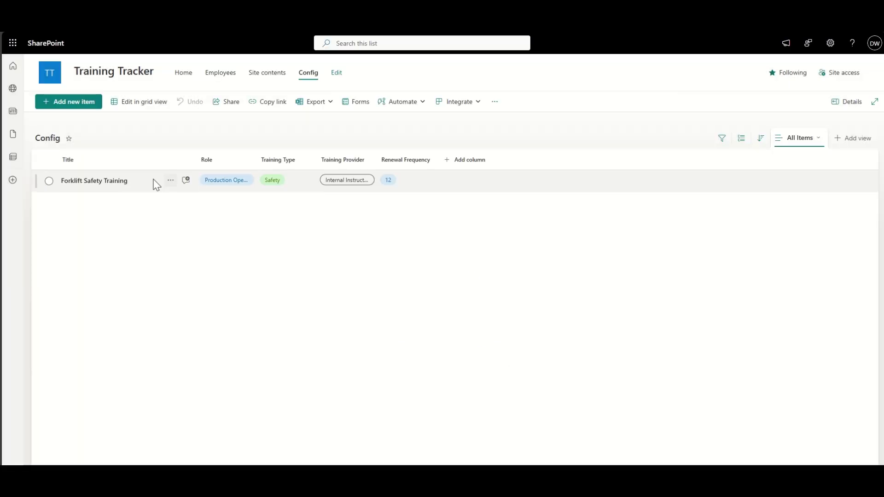
Add ISO 9001 Awareness for Quality Inspector, Induction type, E-Learning provider.
left_click(82, 103)
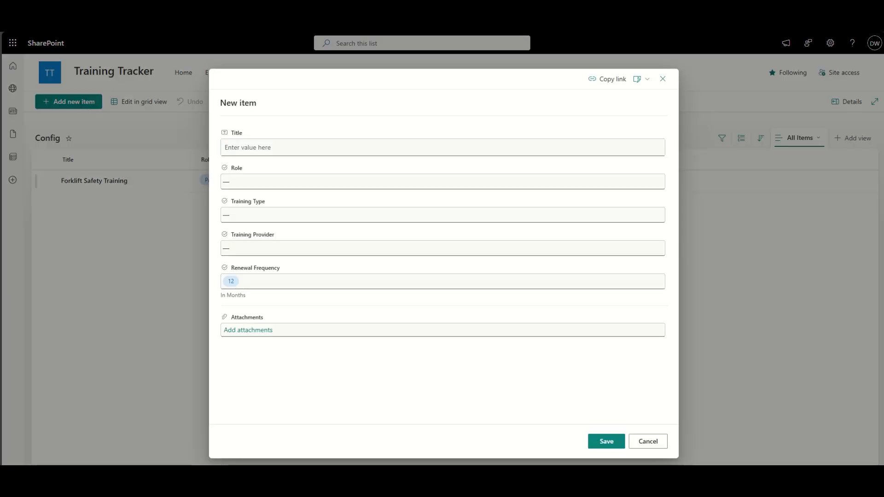
left_click(256, 147)
type("ISO 9001 Awareness")
left_click(260, 182)
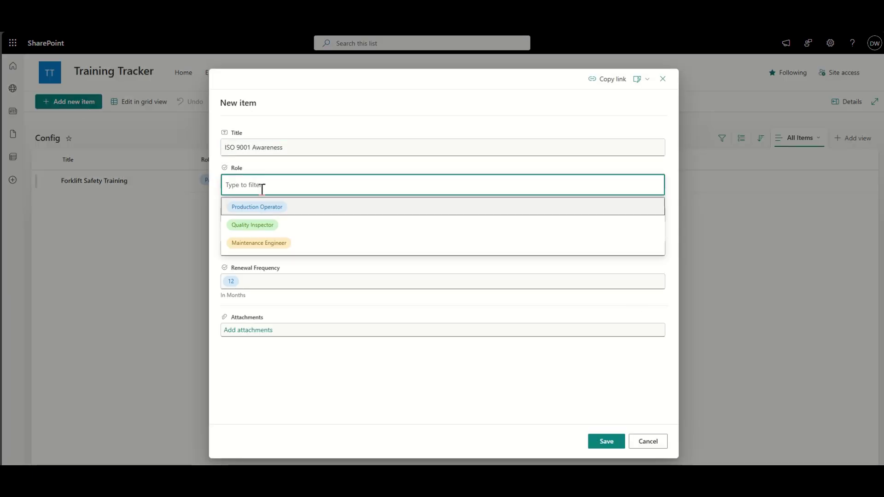
left_click(270, 225)
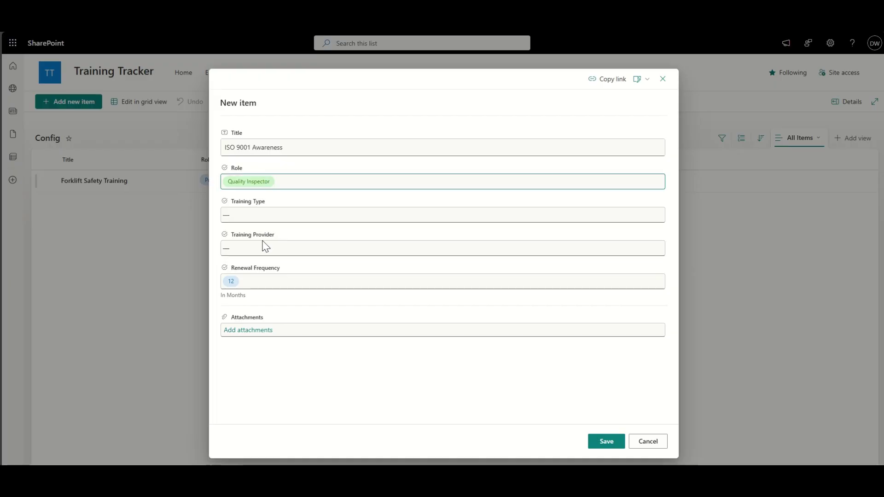
left_click(256, 217)
left_click(256, 243)
left_click(256, 251)
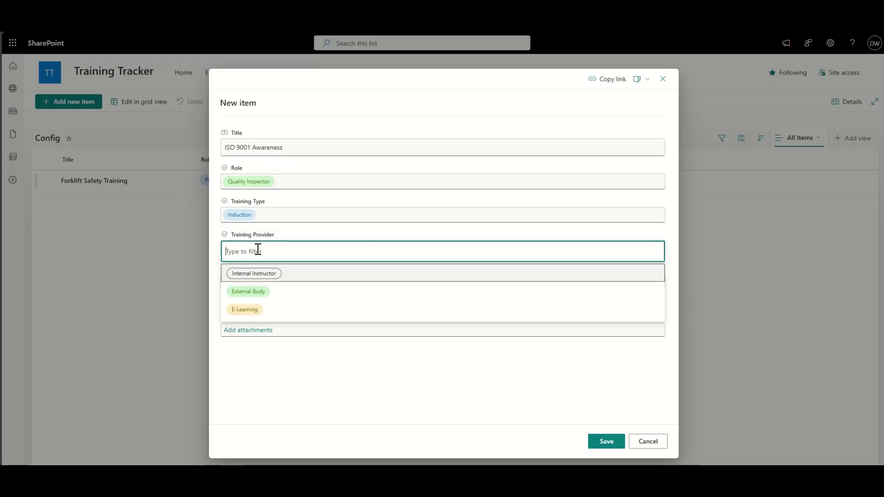
left_click(250, 309)
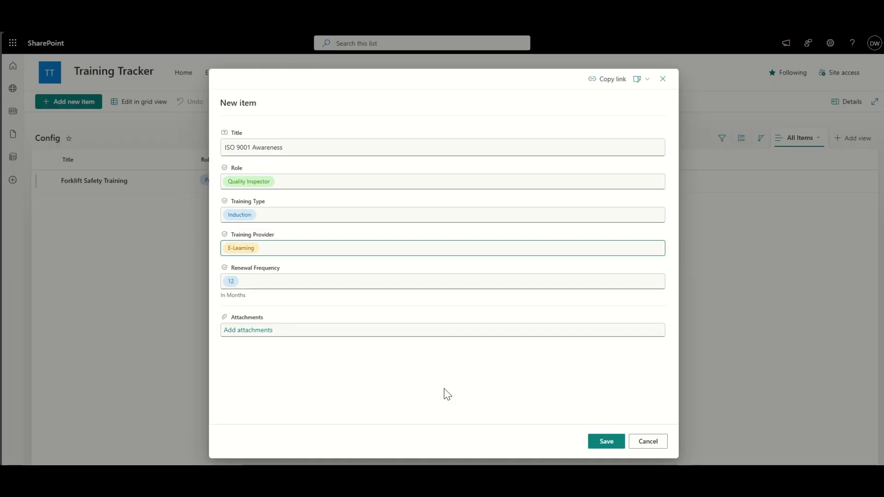
left_click(602, 442)
Add CNC Machine Operation: Maintenance Engineer, Technical, External Body, 24-month renewal.
left_click(70, 102)
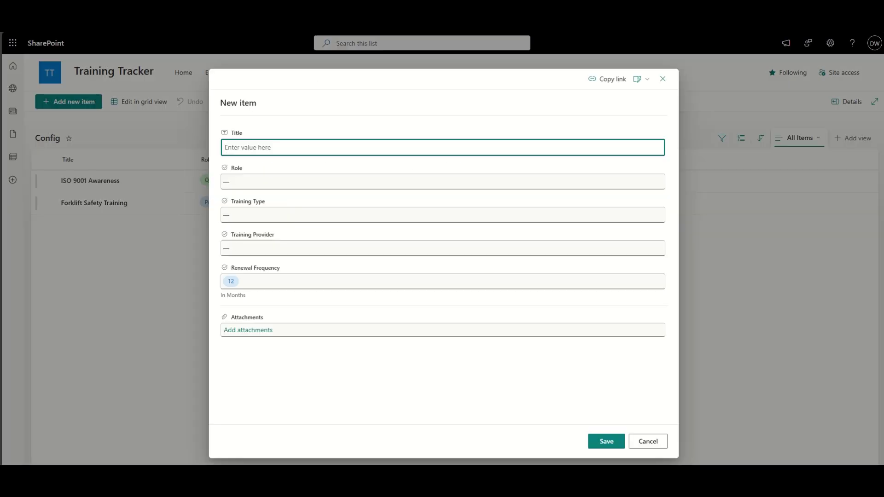
type("CNC Machine Operation")
left_click(306, 181)
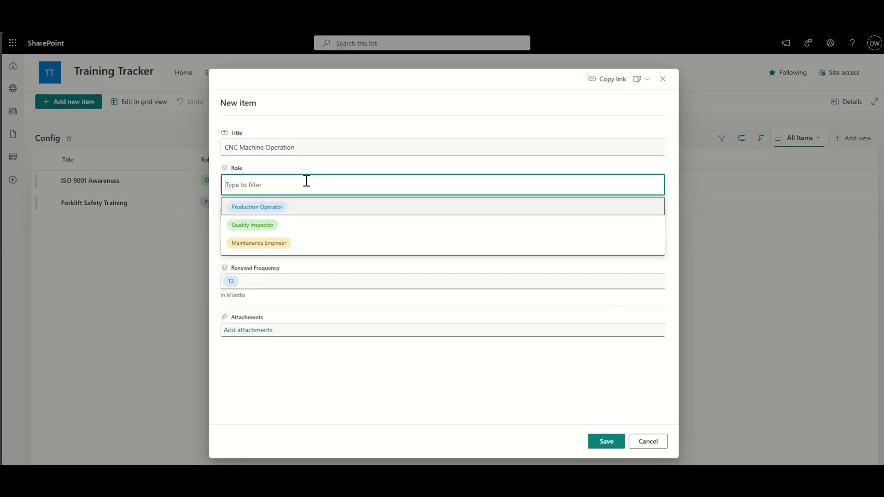
left_click(280, 247)
left_click(272, 215)
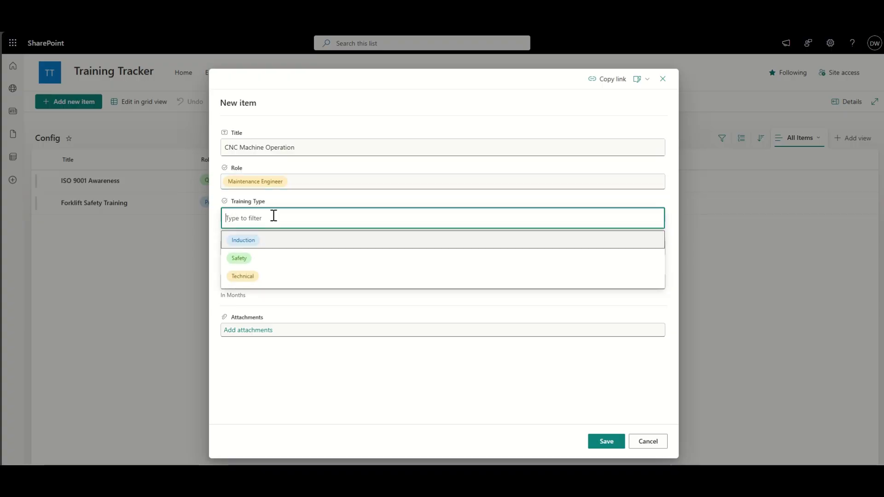
left_click(256, 279)
left_click(270, 251)
left_click(249, 291)
left_click(391, 281)
left_click(364, 322)
left_click(598, 441)
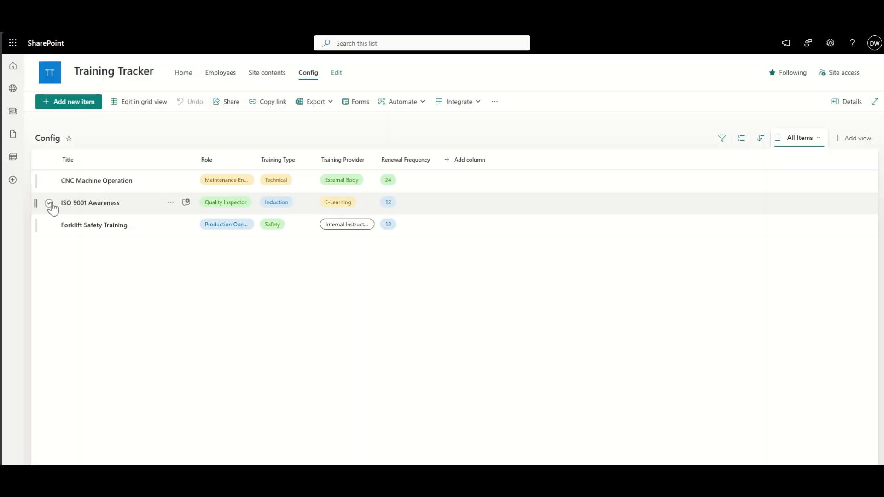
In grid view, set ISO 9001 Awareness's renewal frequency to Never.
left_click(49, 203)
left_click(168, 101)
left_click(405, 204)
left_click(405, 206)
left_click(399, 261)
left_click(146, 102)
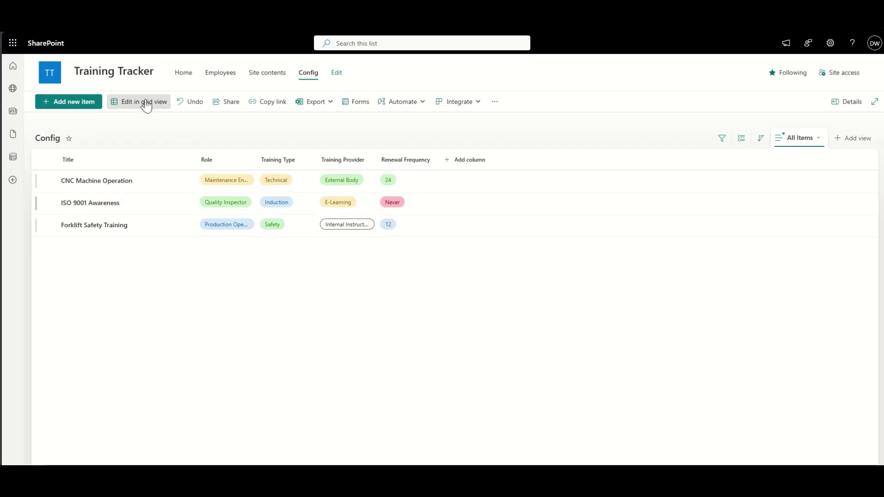
Give the Internal Instructor choice in the Training Provider column a blue fill.
left_click(368, 166)
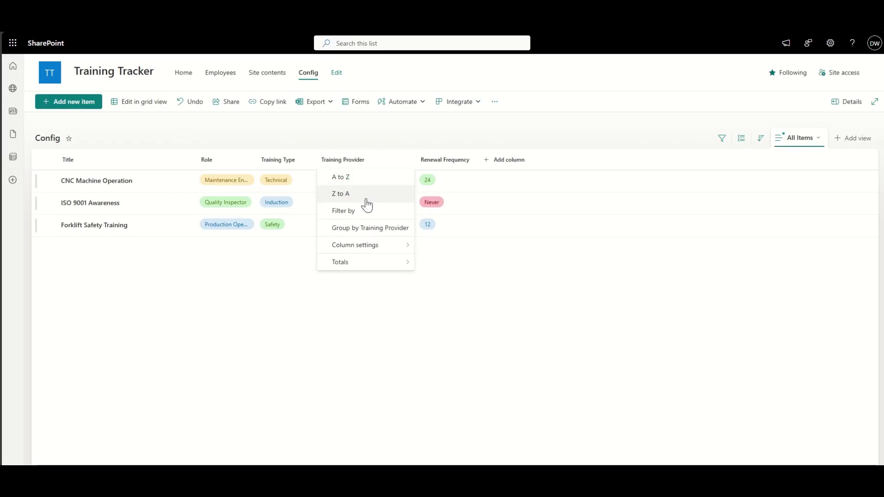
left_click(424, 244)
left_click(844, 248)
left_click(772, 305)
left_click(760, 458)
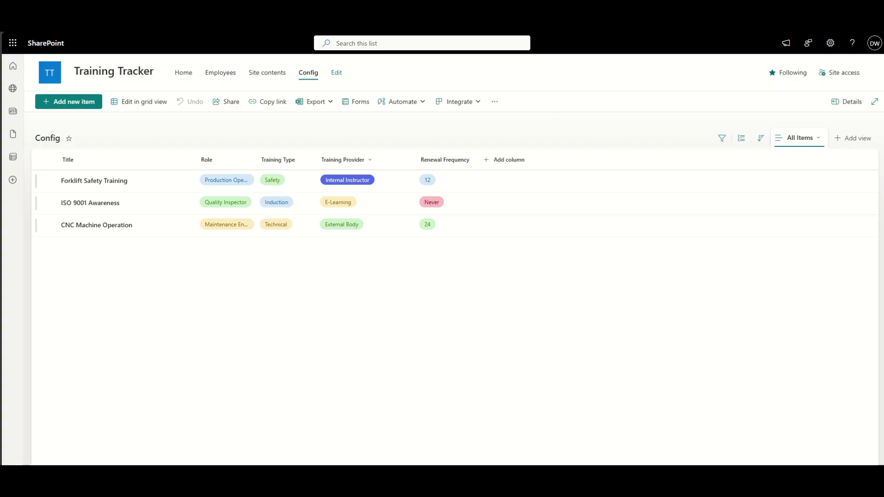
From Site contents, create a list named 'Tracker' based on the existing Config list.
left_click(267, 74)
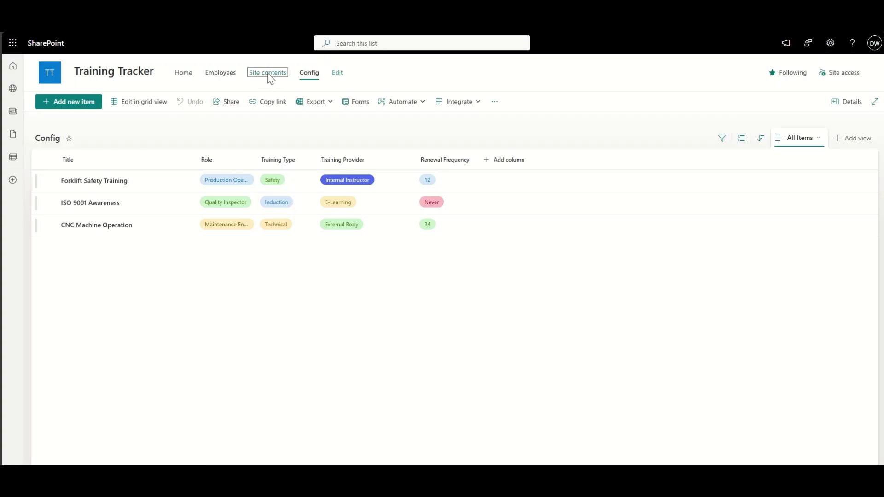
left_click(54, 101)
left_click(60, 115)
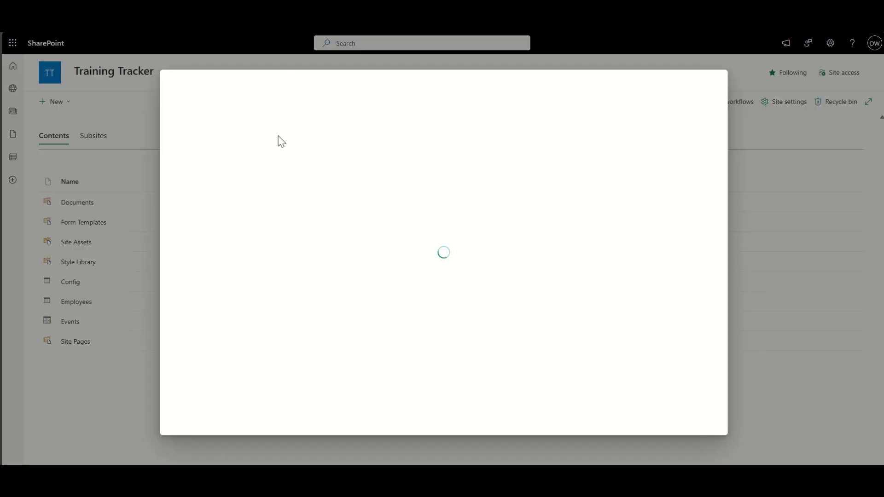
left_click(376, 268)
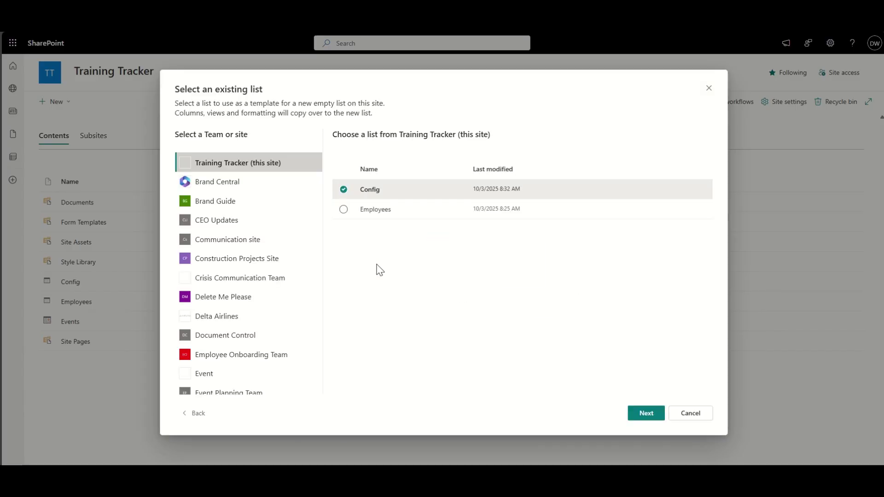
left_click(647, 414)
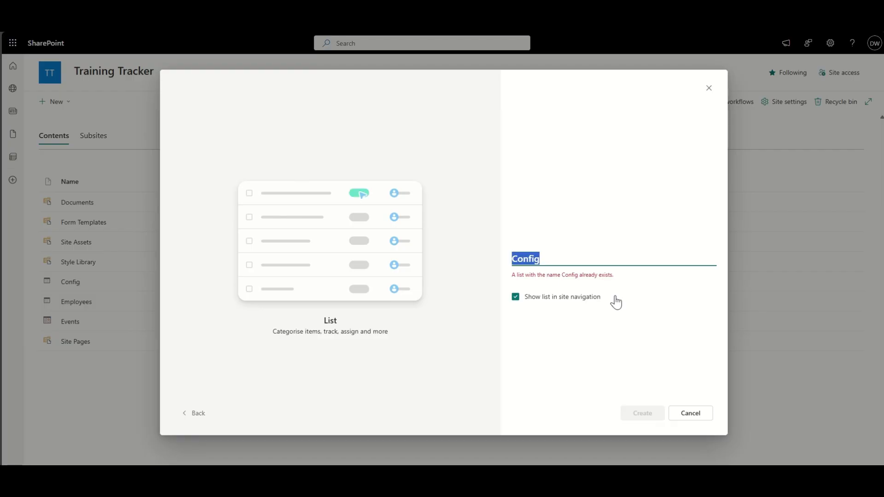
key("ctrl+a")
type("Em")
key("BackSpace")
key("BackSpace")
type("Tracker")
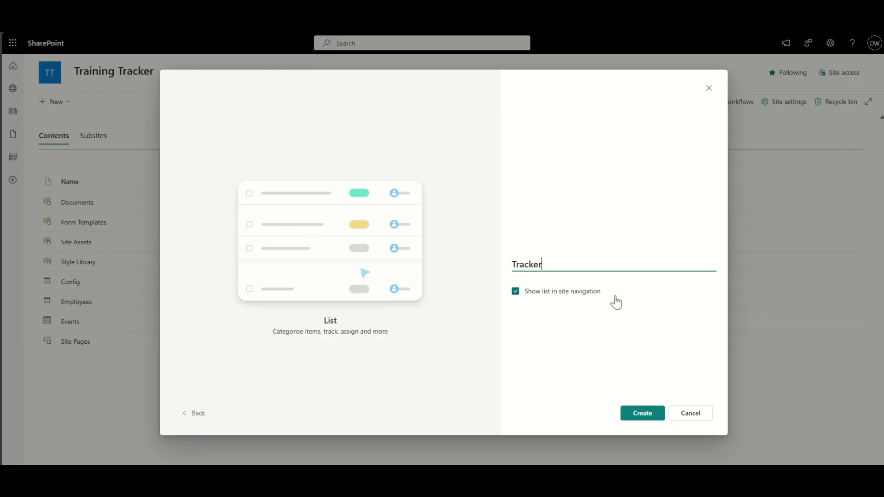
left_click(643, 416)
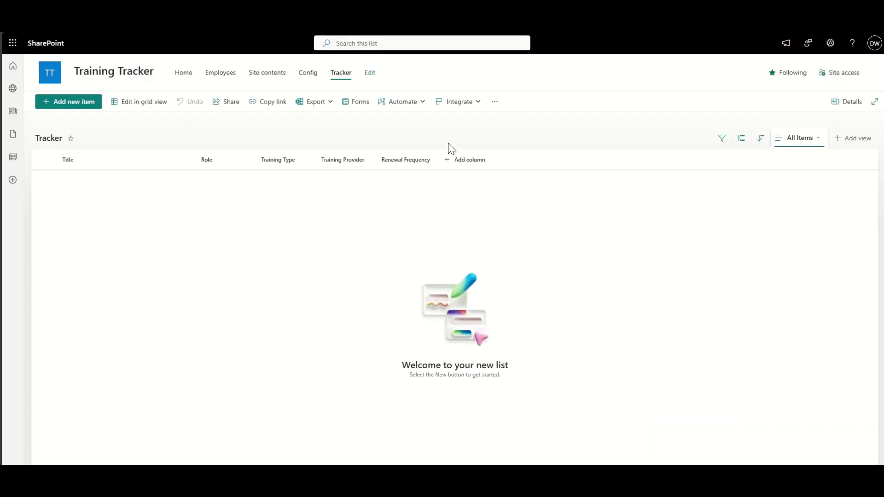
Add an 'Employee' person column with profile photos shown.
left_click(493, 165)
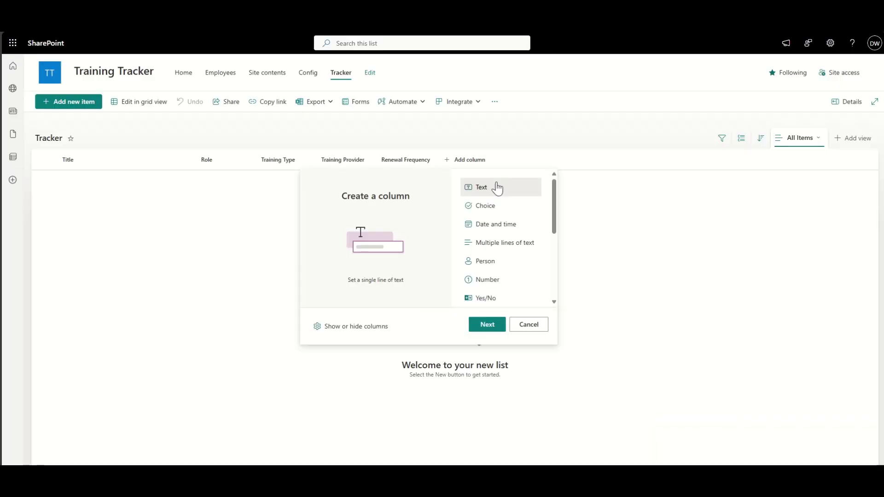
left_click(498, 262)
left_click(496, 325)
left_click(775, 91)
type("Employee")
left_click(749, 222)
left_click(764, 241)
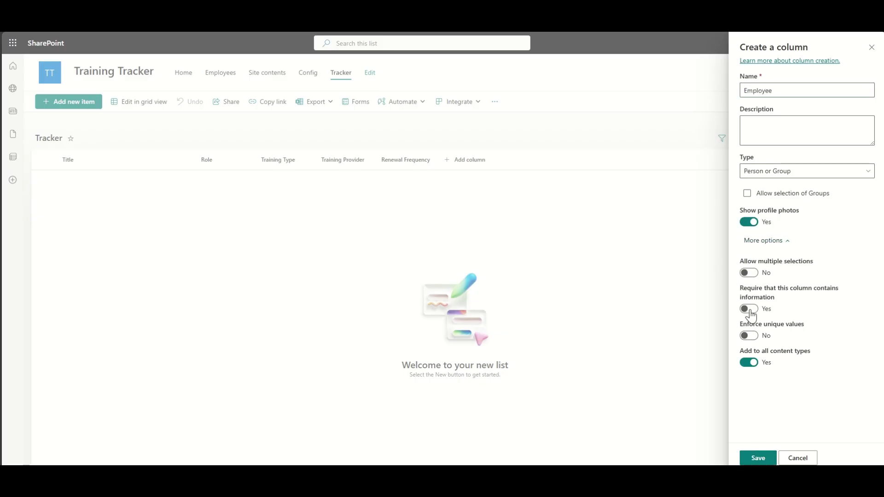
left_click(758, 457)
Move the Employee column left repeatedly until it sits right after Title.
left_click(477, 162)
mouse_move(523, 256)
left_click(543, 296)
left_click(418, 162)
mouse_move(428, 249)
left_click(493, 295)
left_click(348, 162)
mouse_move(369, 245)
left_click(422, 298)
left_click(292, 163)
mouse_move(316, 249)
left_click(357, 297)
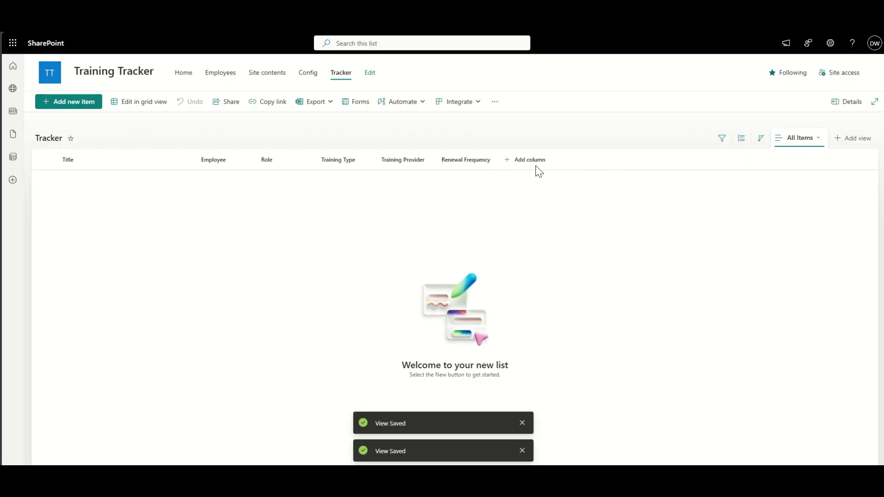
Start a 'Status' choice column with a red Not Started option.
left_click(533, 170)
left_click(545, 205)
left_click(555, 328)
type("Sta")
left_click(794, 207)
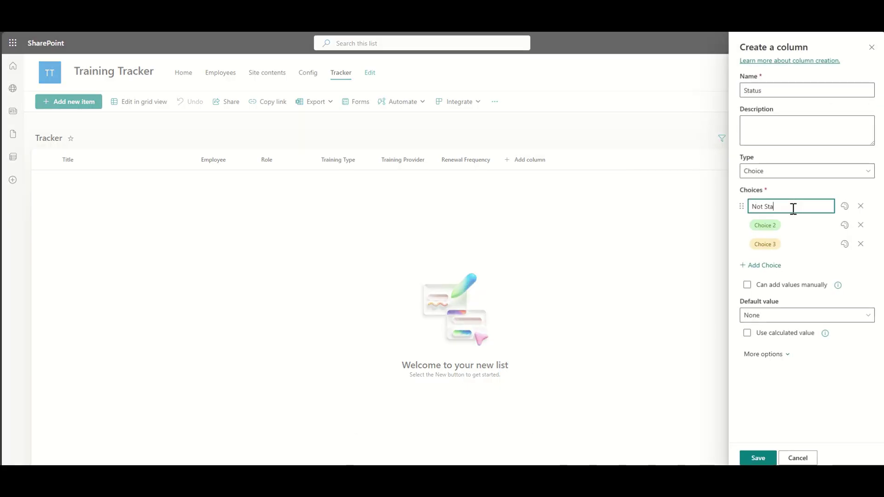
left_click(844, 205)
left_click(772, 257)
Add a beige In Progress option and a dark green Completed option.
left_click(786, 225)
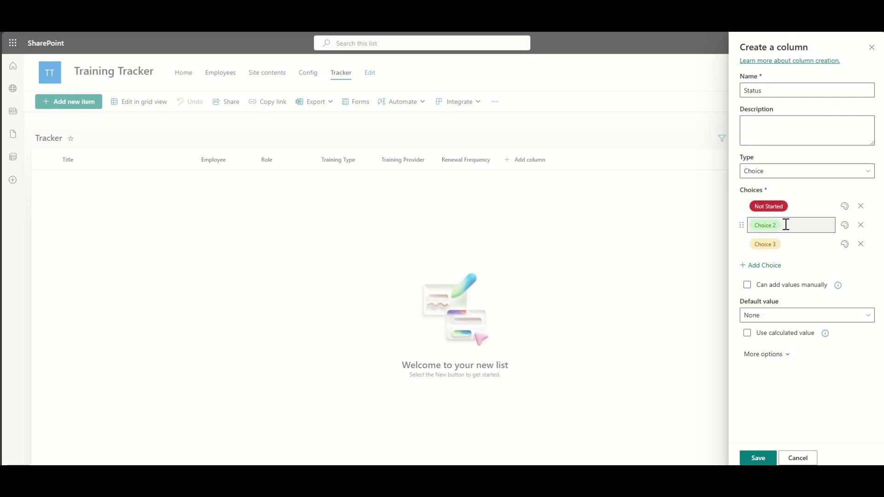
type("In Progress")
left_click(845, 224)
left_click(802, 307)
left_click(792, 244)
type("Completed")
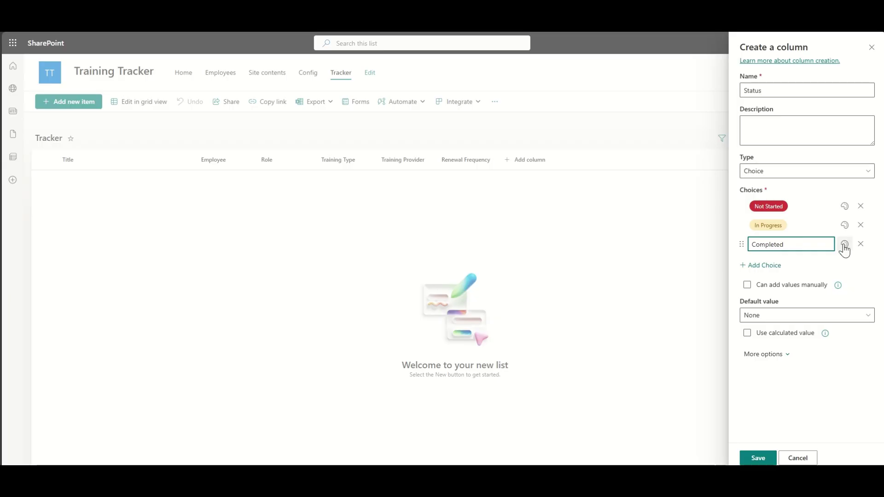
left_click(845, 244)
left_click(817, 325)
left_click(845, 244)
left_click(821, 296)
Keep In Progress beige, make Not Started the default, and save the column.
left_click(845, 225)
left_click(803, 278)
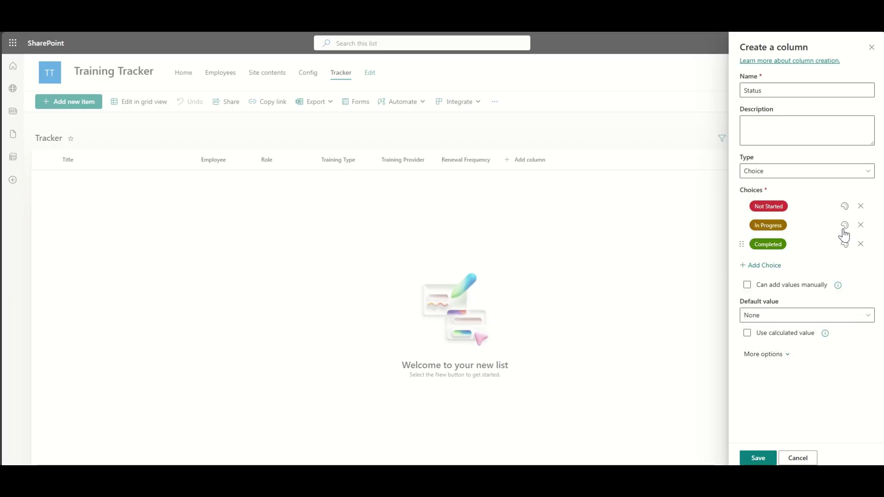
left_click(845, 226)
left_click(801, 308)
left_click(764, 316)
left_click(761, 348)
left_click(758, 458)
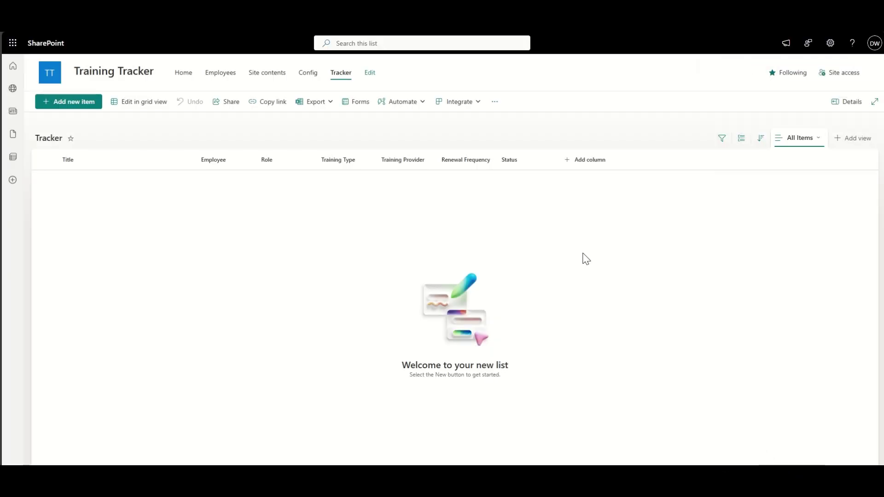
Add a 'Completion Date' date and time column to Tracker.
left_click(588, 166)
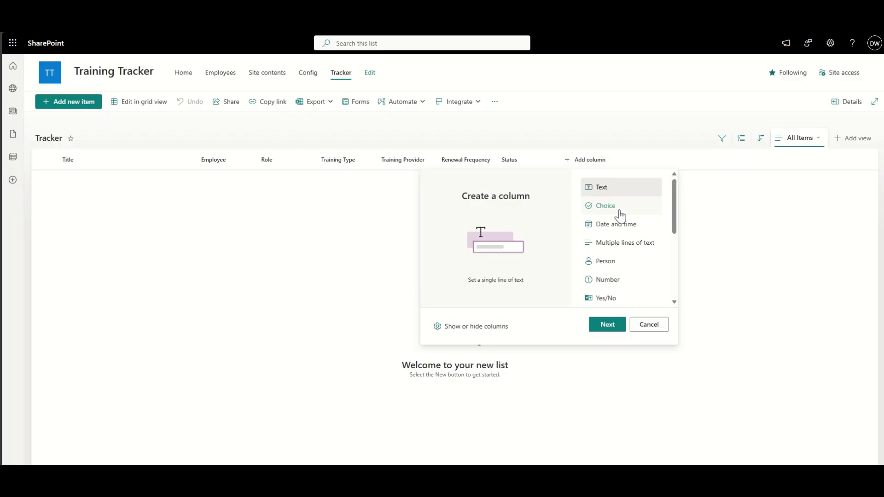
left_click(617, 223)
left_click(607, 324)
type("Completetion Date")
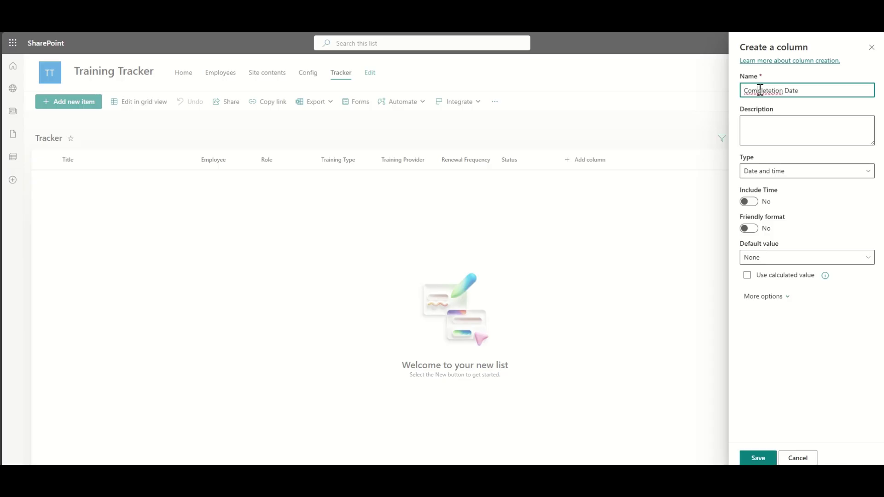
right_click(760, 89)
left_click(763, 101)
left_click(772, 296)
left_click(757, 458)
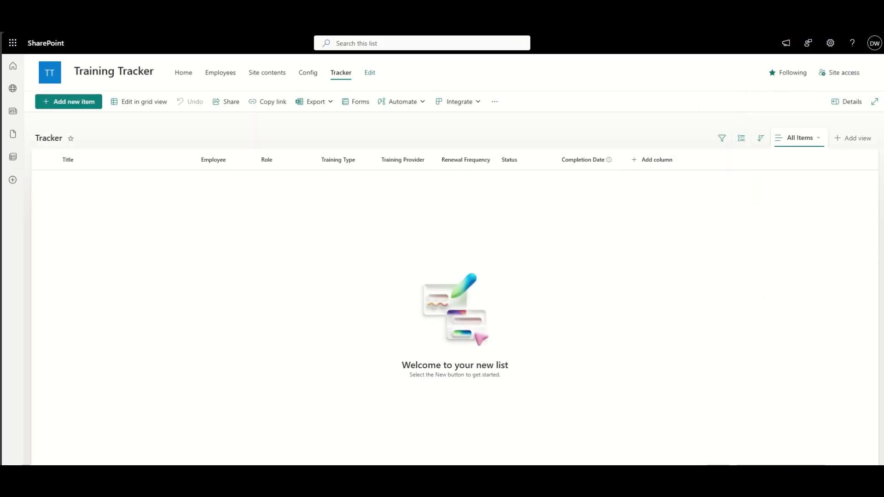
Add a 'Renewal Date' date and time column, then start another new column.
left_click(658, 160)
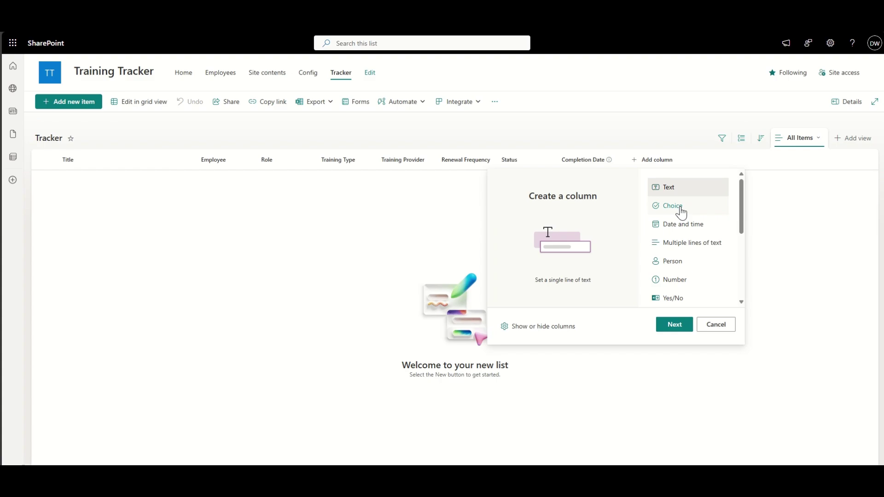
left_click(681, 225)
left_click(675, 325)
left_click(770, 89)
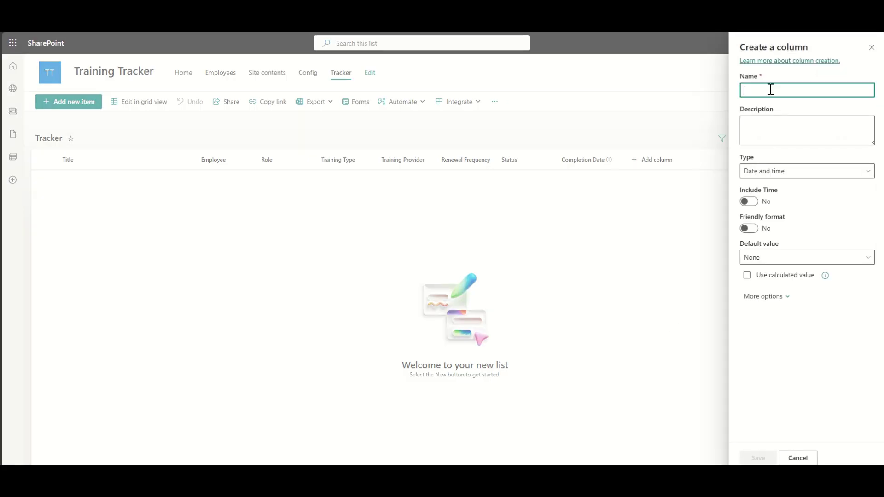
type("Renewal Date")
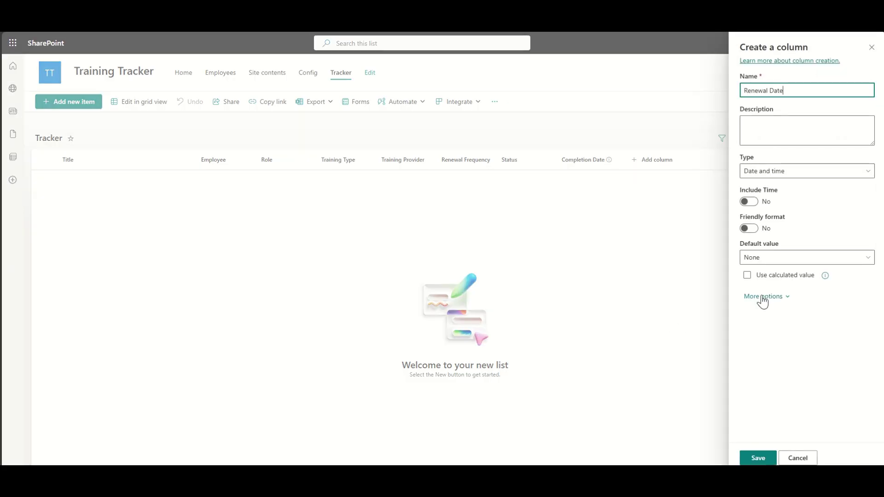
left_click(759, 458)
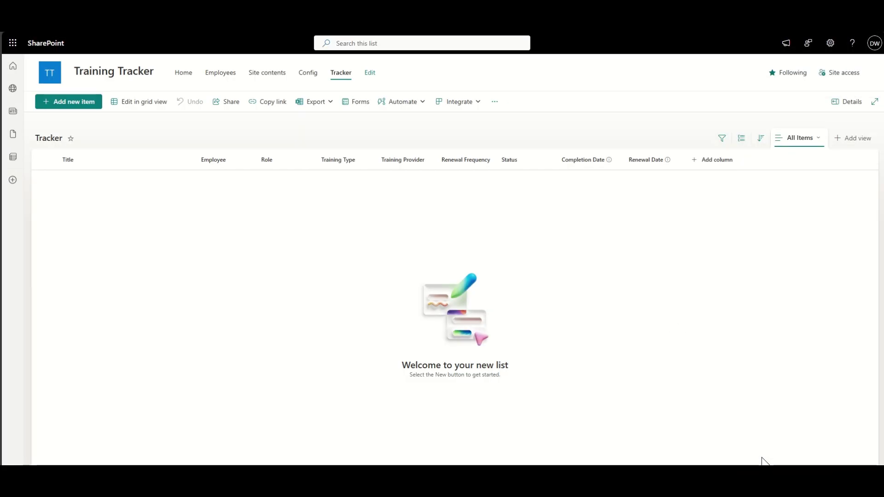
left_click(719, 161)
scroll(744, 223, "down", 3)
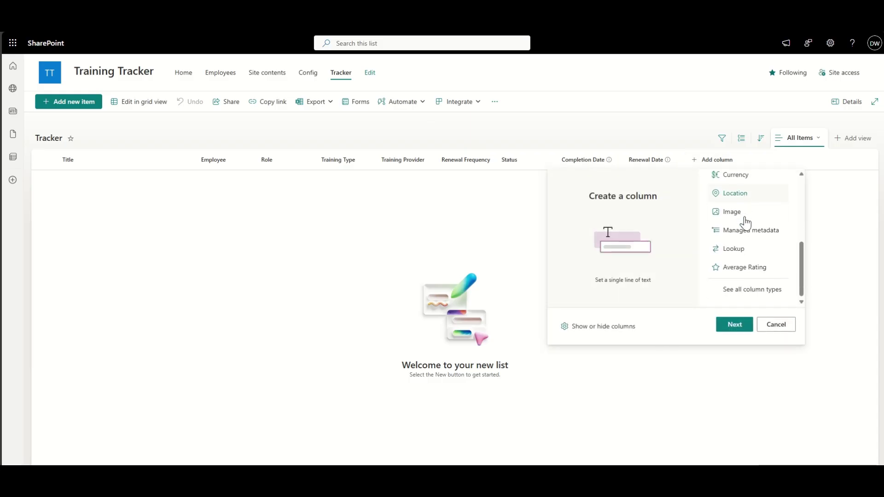
Add an 'Assessor' person column with profile photos shown.
scroll(746, 223, "up", 4)
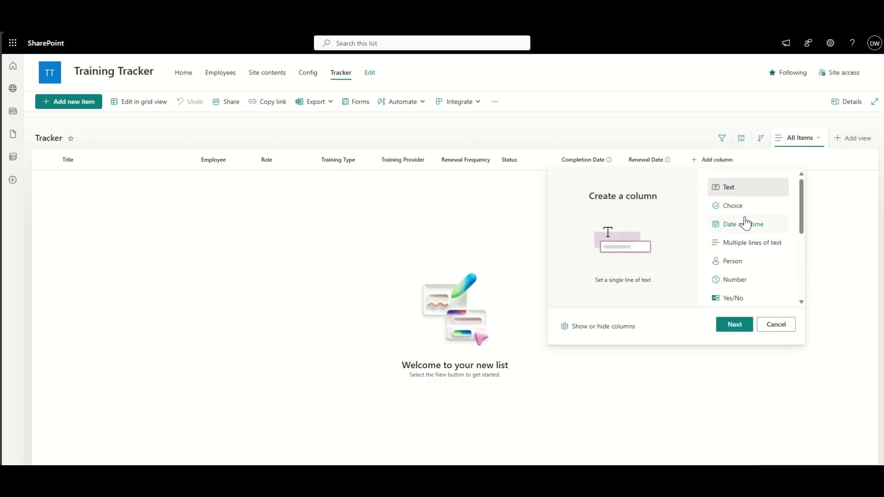
scroll(746, 229, "down", 1)
left_click(750, 243)
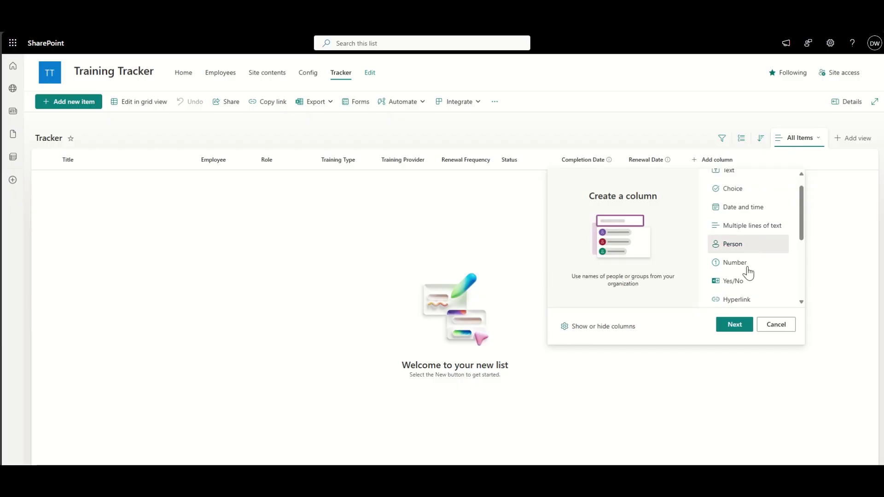
left_click(736, 324)
left_click(768, 92)
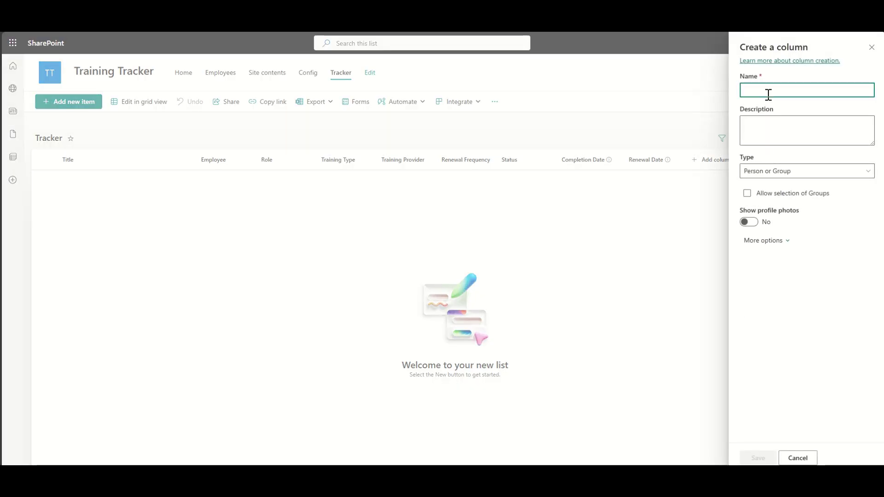
type("Assessor")
left_click(748, 222)
left_click(758, 458)
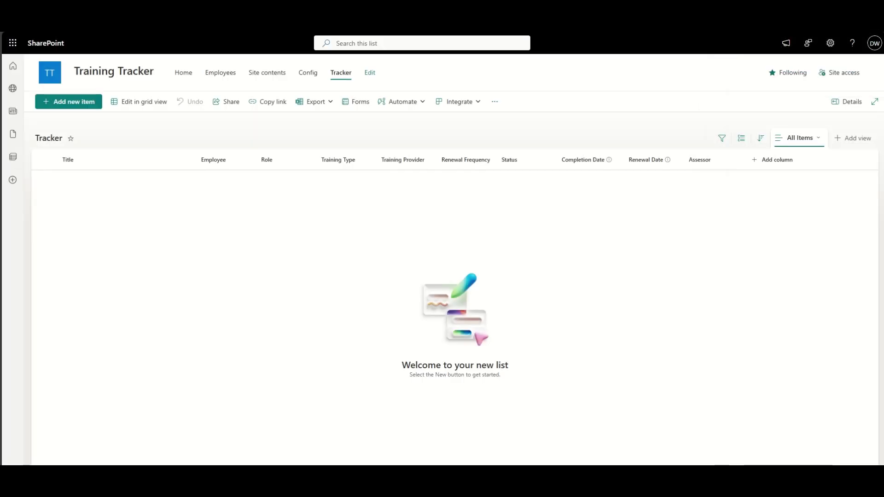
Create a 'Competence Level' choice column with Aware, Competent and Expert options.
left_click(775, 160)
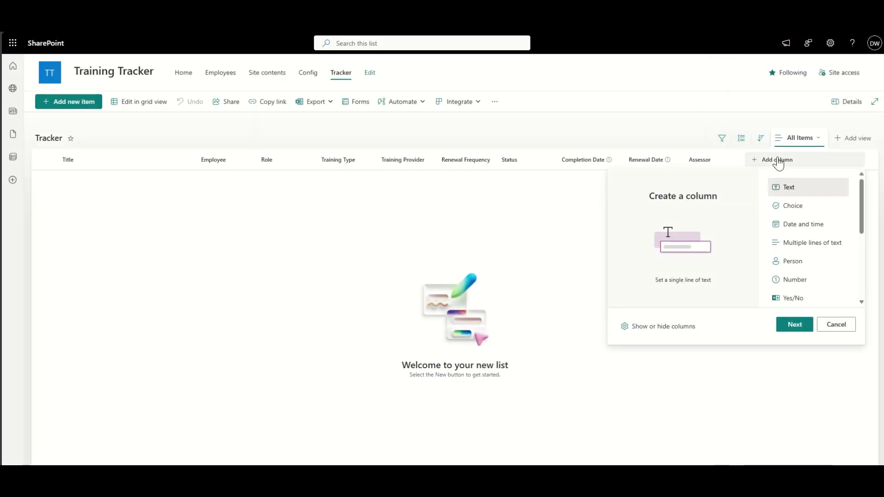
left_click(800, 207)
left_click(794, 325)
left_click(758, 90)
type("Competence Level")
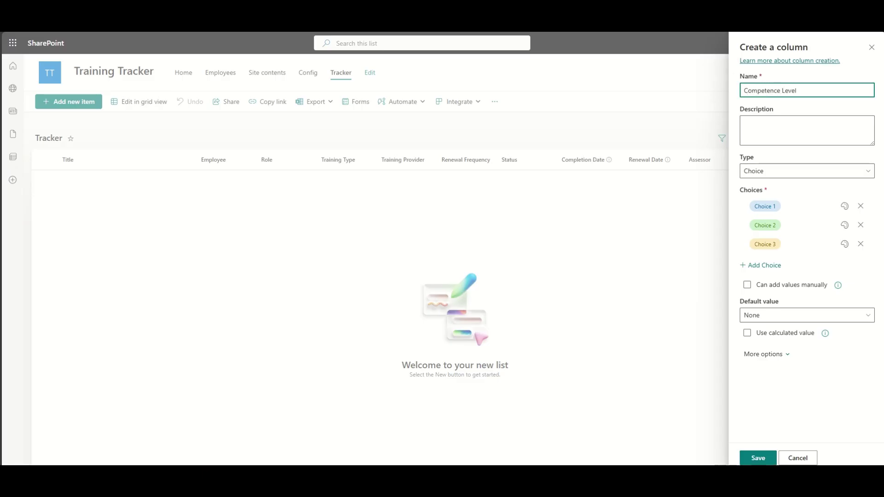
left_click(800, 202)
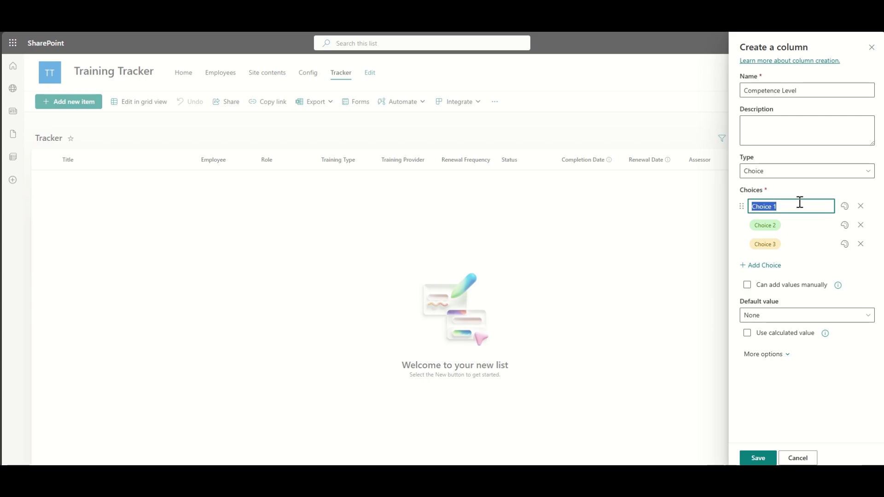
type("tent")
left_click(789, 246)
type("E")
Colour Expert green, Competent mint and Aware light peach, then save the column.
left_click(844, 244)
left_click(831, 297)
left_click(845, 225)
left_click(843, 304)
left_click(845, 206)
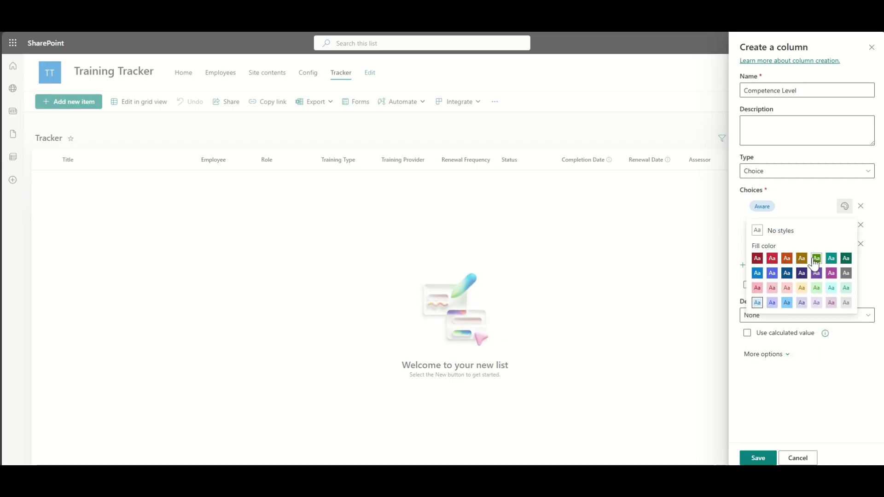
left_click(787, 257)
left_click(847, 208)
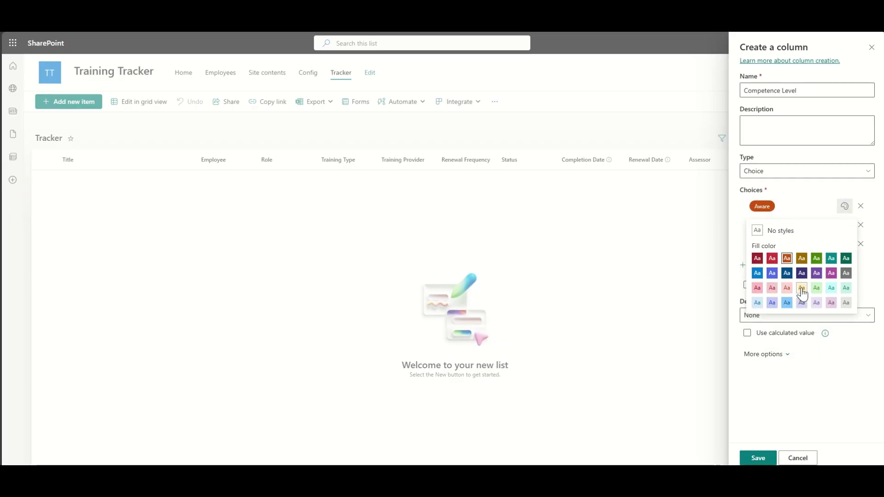
left_click(787, 289)
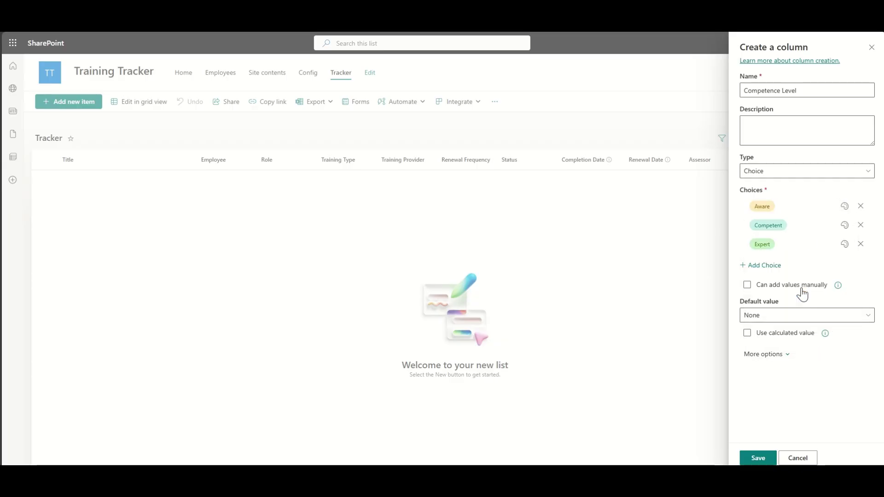
left_click(758, 458)
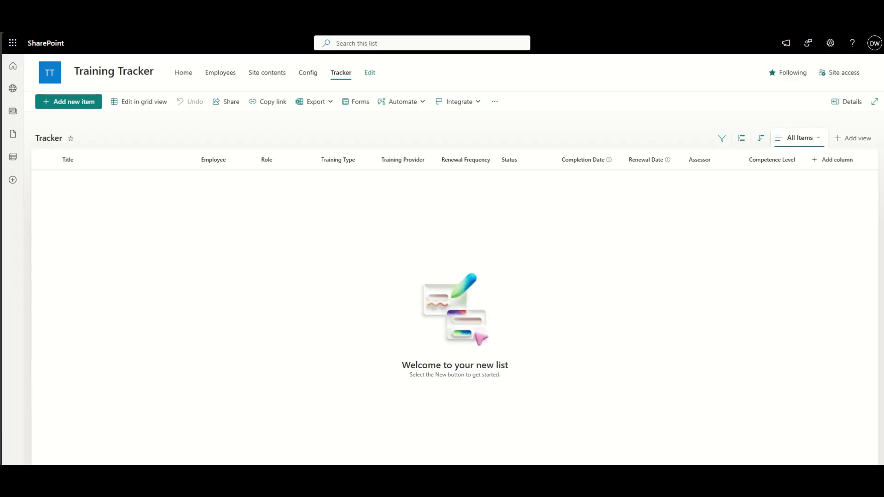
Move Config and Tracker up so the navigation reads Home, Config, Employees, Tracker, Site contents, and save.
left_click(370, 72)
left_click(119, 166)
left_click(138, 200)
left_click(121, 146)
left_click(128, 180)
left_click(119, 185)
left_click(130, 217)
left_click(57, 267)
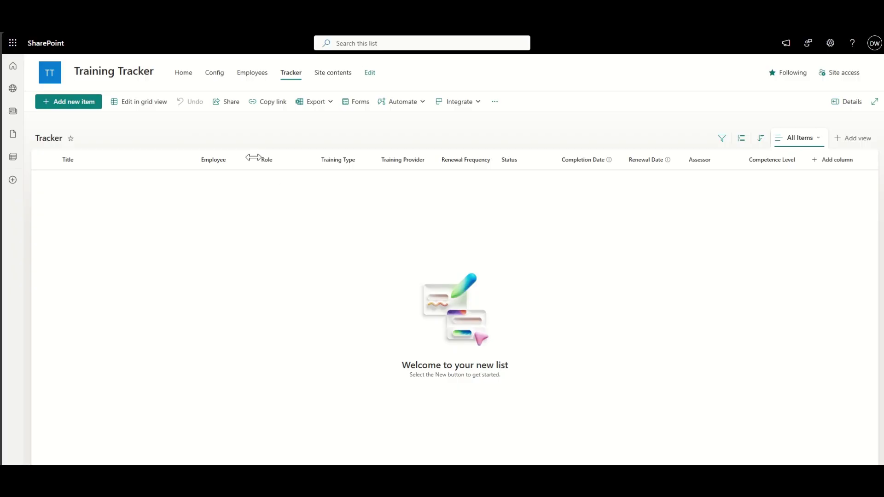
left_click(215, 73)
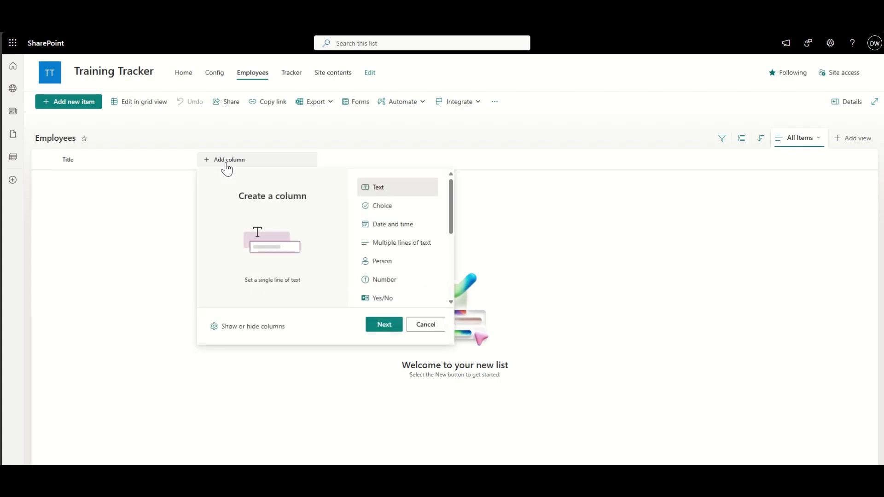
Start a choice column on Employees, discard it, and begin a new column again.
left_click(428, 201)
left_click(395, 321)
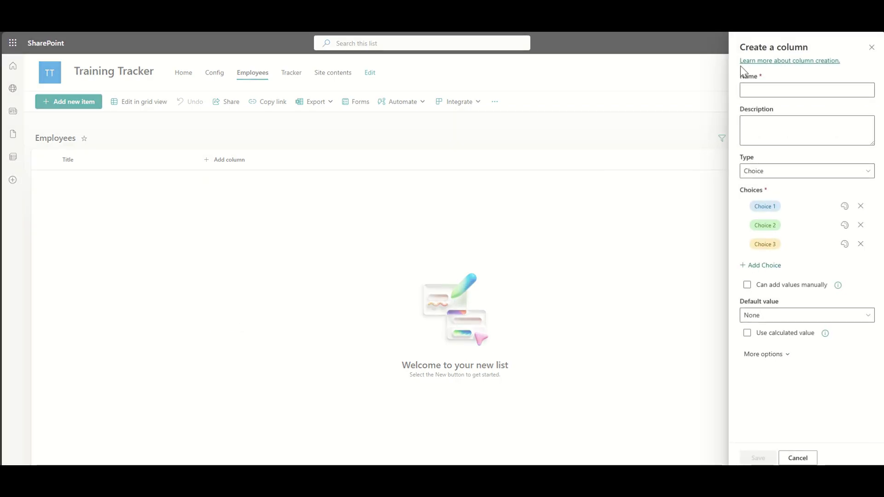
left_click(871, 47)
left_click(229, 162)
Set up a lookup column named Role that takes Title values from the Config list.
scroll(411, 274, "down", 3)
left_click(392, 281)
left_click(384, 324)
type("Role")
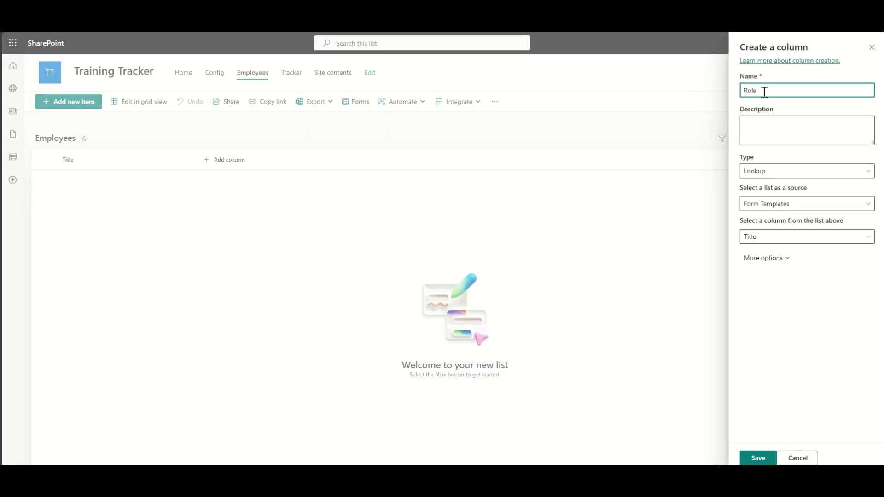
left_click(781, 204)
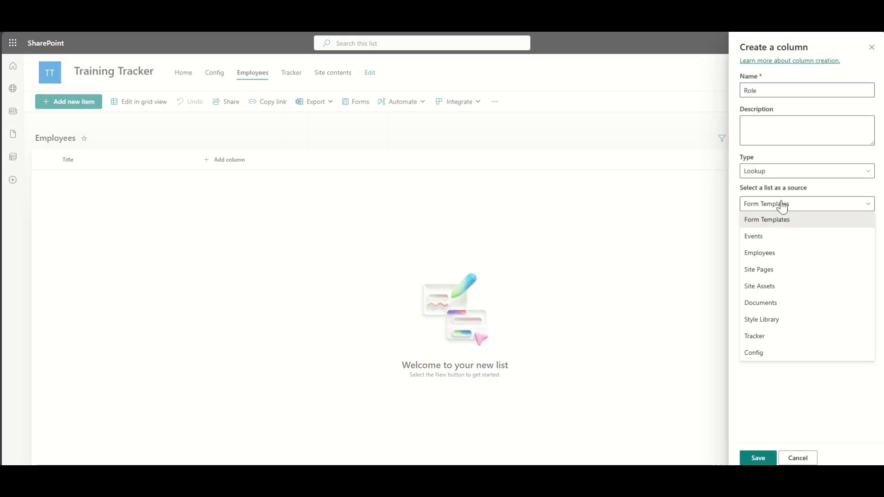
left_click(772, 352)
left_click(778, 238)
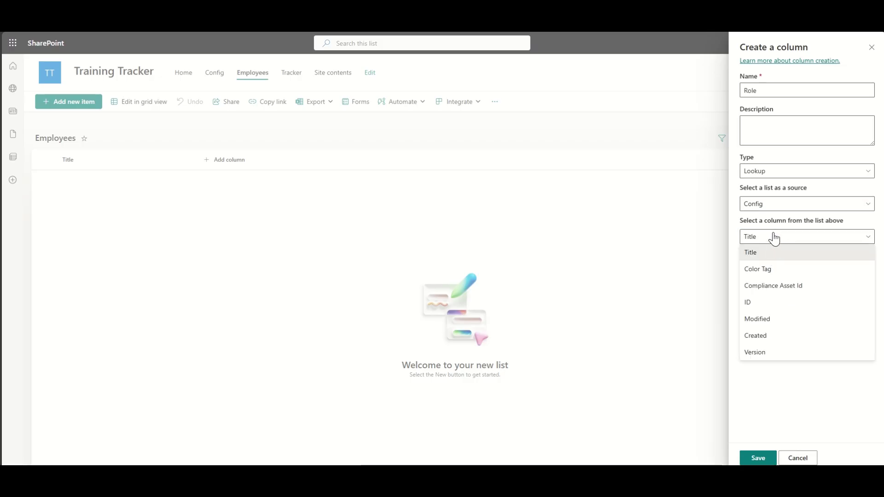
left_click(773, 238)
Review the additional lookup options, keep Config as the source, then abandon the lookup column.
left_click(770, 261)
scroll(807, 322, "down", 2)
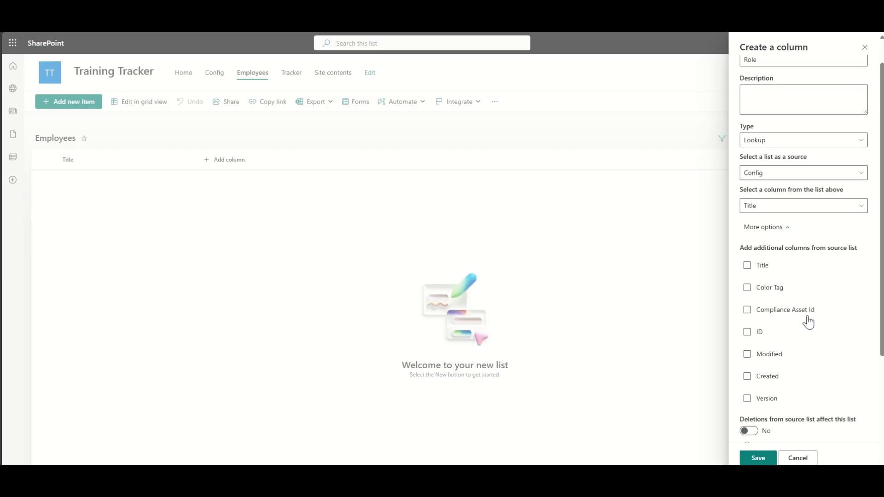
scroll(808, 322, "down", 1)
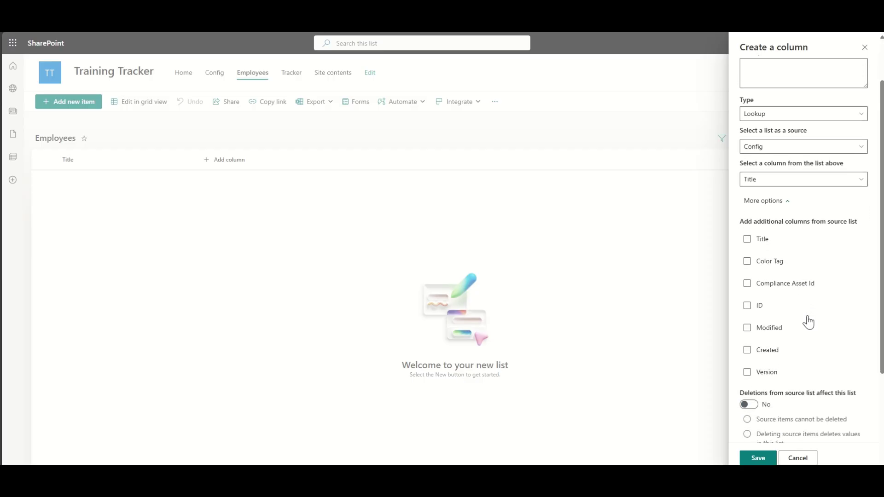
scroll(808, 322, "up", 3)
left_click(789, 209)
left_click(789, 210)
left_click(865, 48)
Start a new choice column on Employees named Role.
left_click(228, 160)
left_click(388, 209)
left_click(382, 324)
left_click(759, 89)
type("Role")
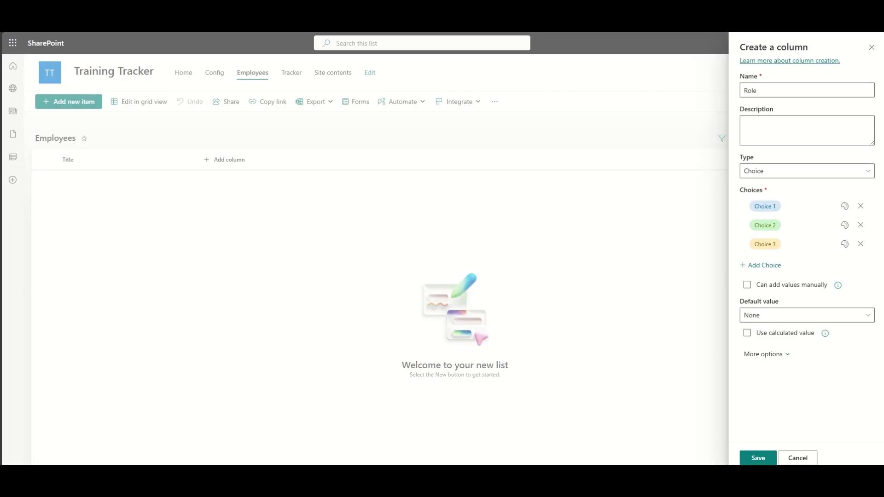
Enter choices Production Operator, Quality Inspector and Maintenance Engineer, then save the Role column.
left_click(790, 206)
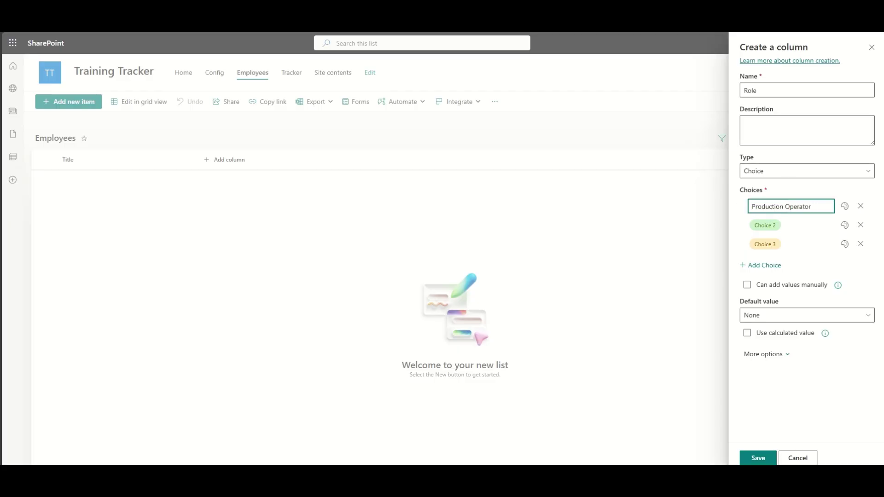
type("Production Operator")
key("Return")
left_click(790, 225)
type("Quality Inspector")
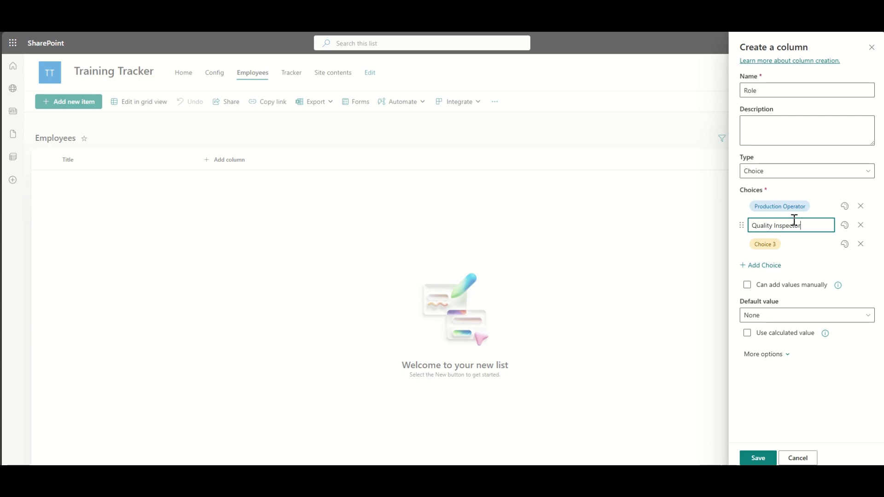
key("Return")
left_click(801, 245)
type("Maintenance Engineer")
key("Return")
left_click(758, 458)
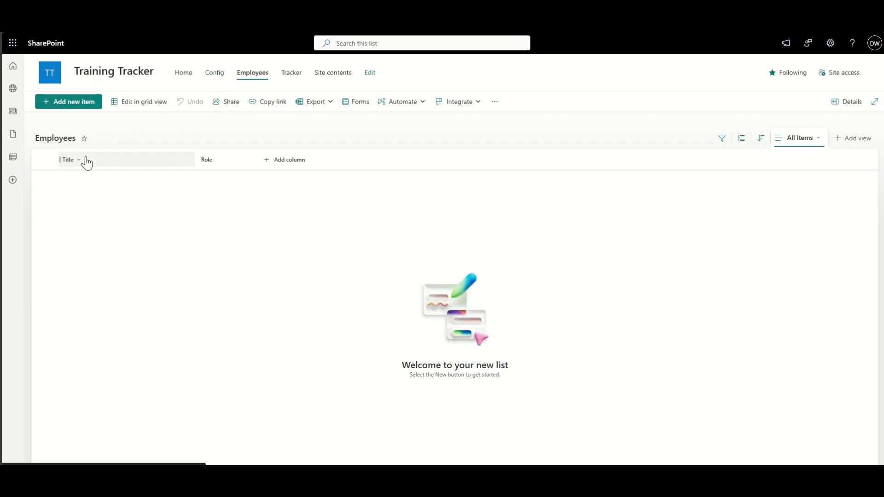
Add a person column named Employee to the Employees list.
left_click(72, 103)
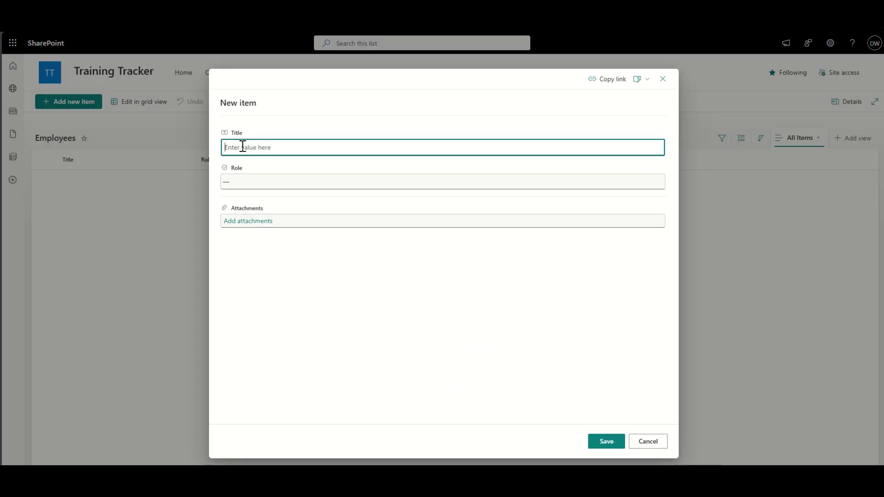
left_click(663, 83)
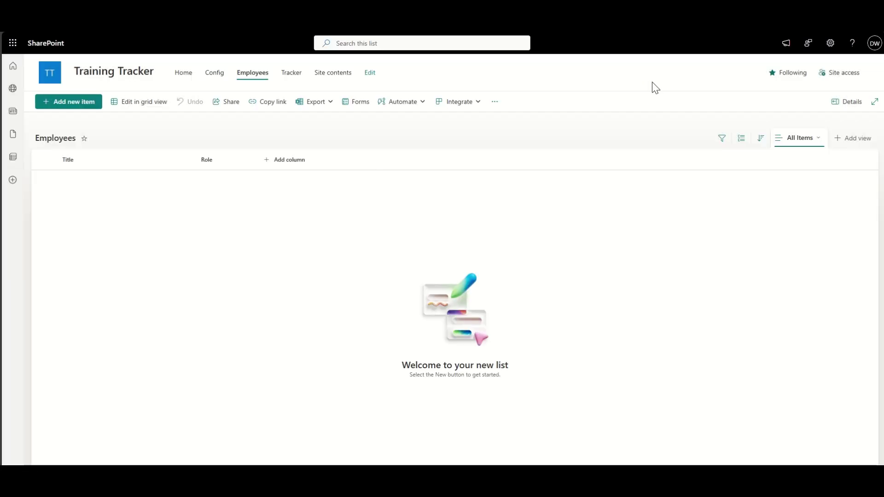
left_click(278, 162)
left_click(484, 261)
left_click(444, 324)
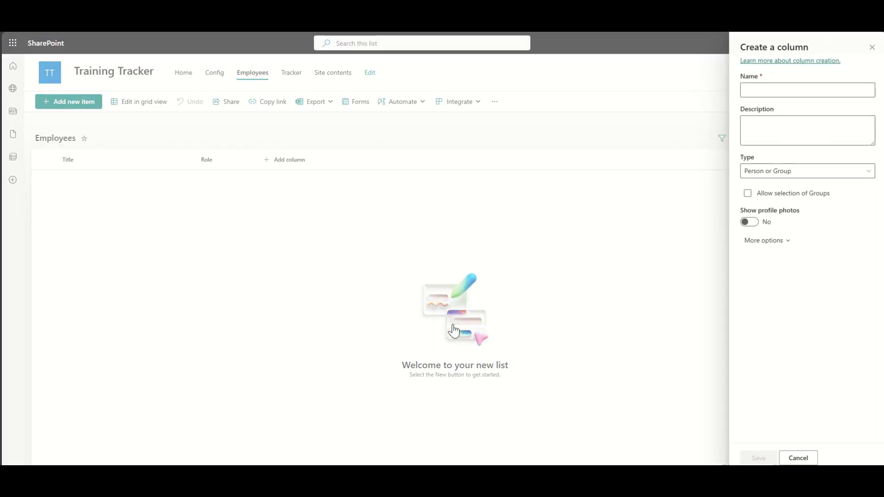
left_click(753, 91)
type("Emplo")
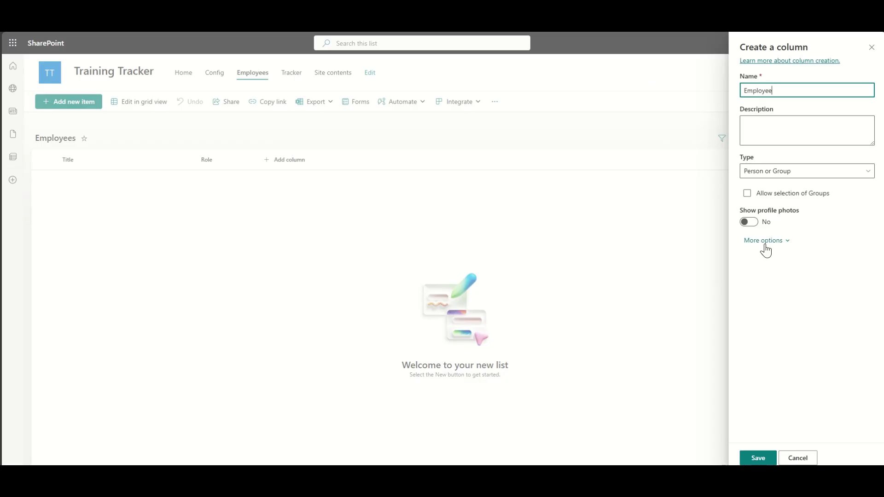
type("yee")
left_click(747, 460)
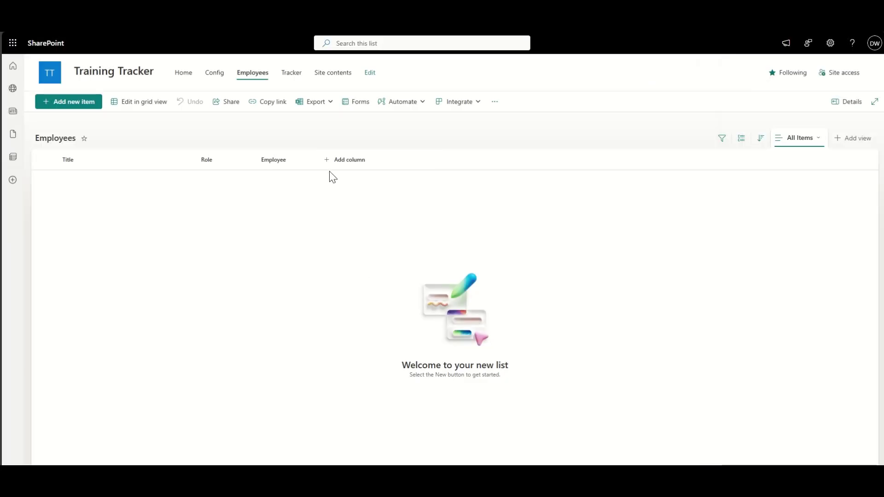
Save a new item with Role Production Operator and an employee picked from the suggestions.
left_click(78, 102)
left_click(243, 181)
left_click(255, 206)
left_click(246, 217)
type("dougie")
left_click(269, 237)
left_click(607, 442)
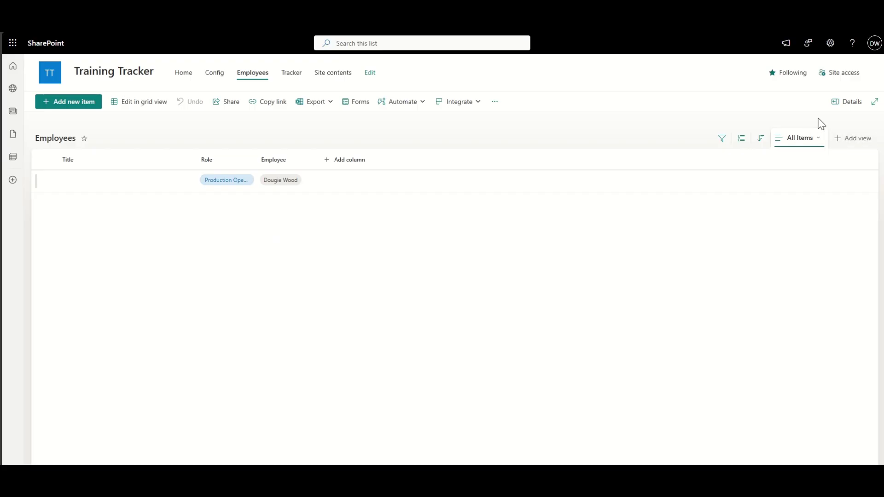
Edit the All Items view to show Created and Created By and hide Title.
left_click(817, 139)
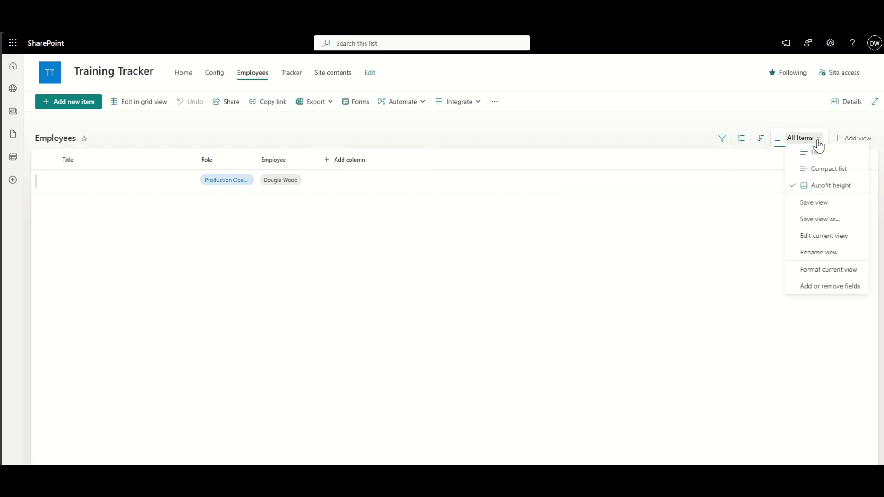
left_click(831, 238)
scroll(510, 305, "down", 1)
left_click(554, 306)
left_click(556, 321)
scroll(556, 319, "down", 1)
scroll(555, 319, "up", 2)
left_click(548, 240)
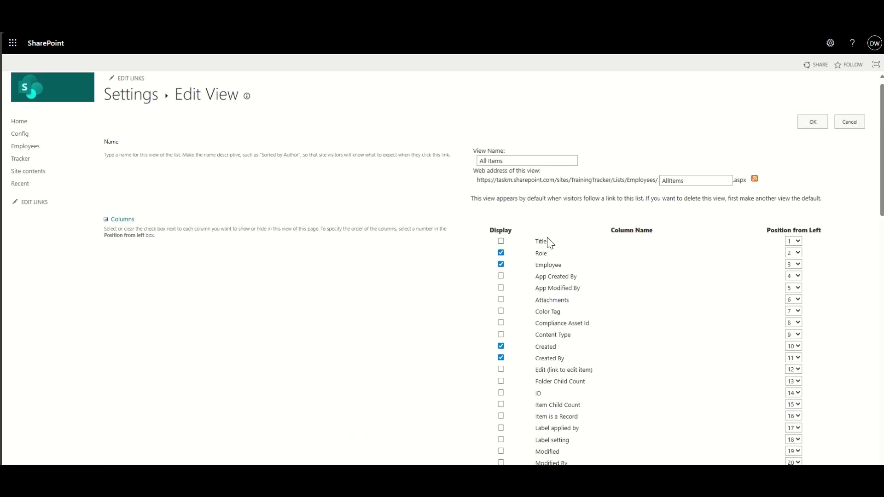
left_click(813, 122)
Move the Role column to the right of Employee and save the view.
left_click(138, 160)
mouse_move(177, 253)
left_click(95, 163)
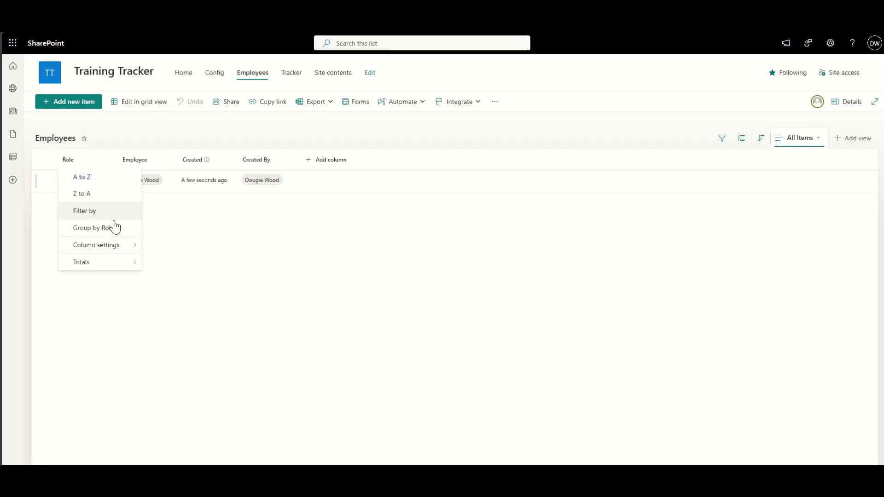
mouse_move(122, 243)
left_click(156, 294)
left_click(799, 138)
left_click(824, 205)
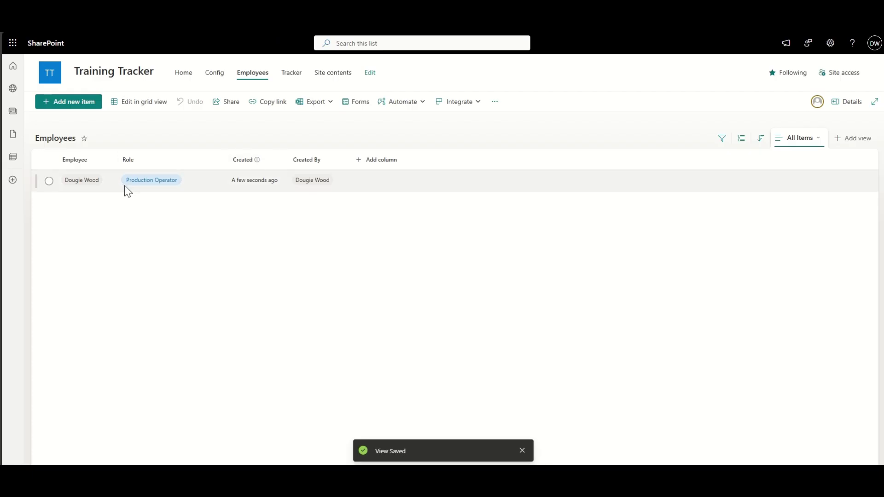
Open the Forklift Safety Training item in Tracker and set its completion date to 10/3/2025.
left_click(214, 74)
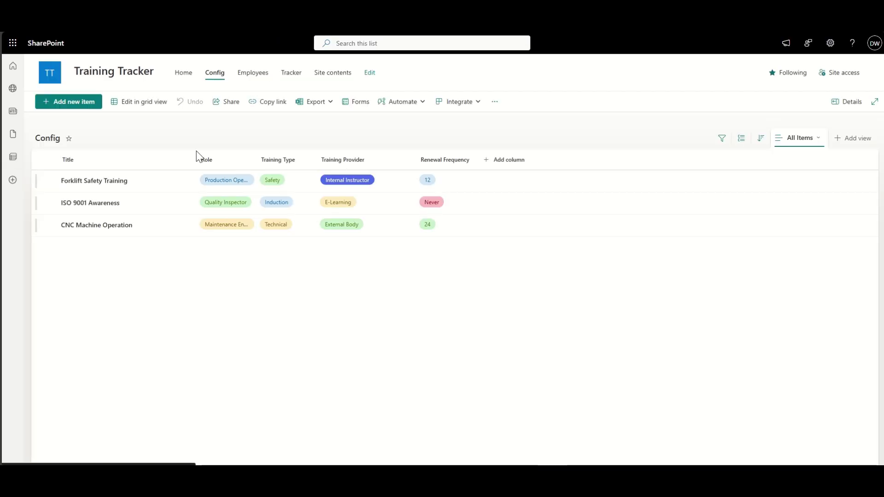
left_click(291, 73)
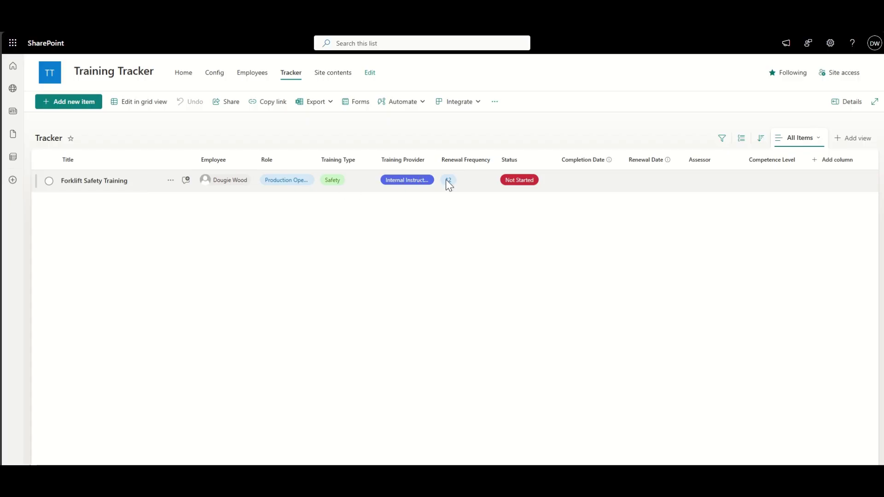
left_click(108, 182)
scroll(312, 253, "down", 2)
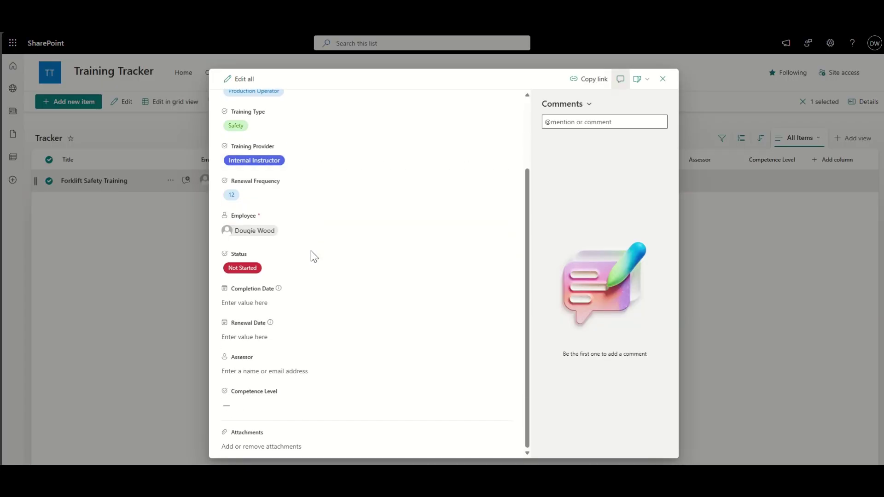
left_click(273, 302)
left_click(297, 353)
Set the item's renewal date to 10/3/2026.
scroll(217, 296, "up", 2)
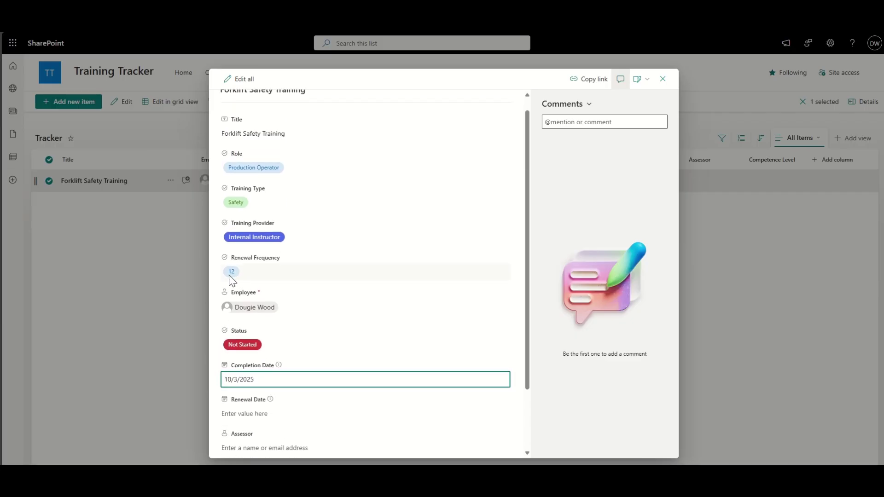
scroll(220, 297, "down", 2)
left_click(238, 336)
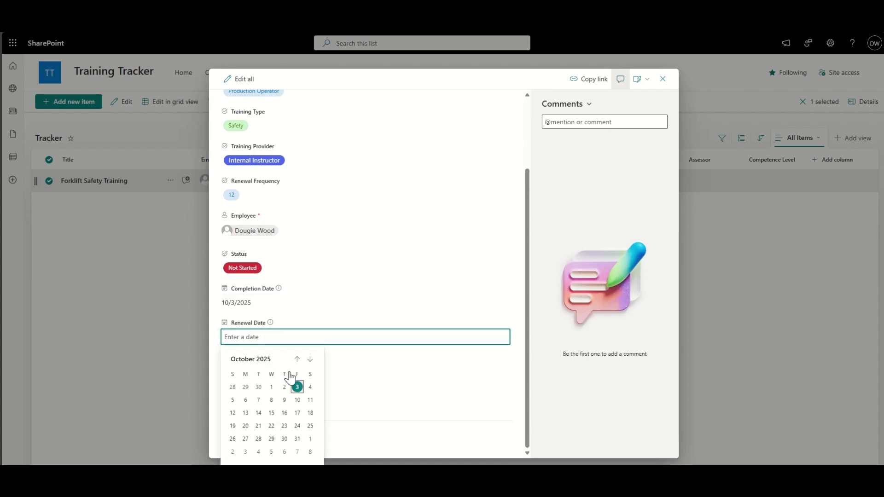
left_click(297, 388)
left_click(260, 338)
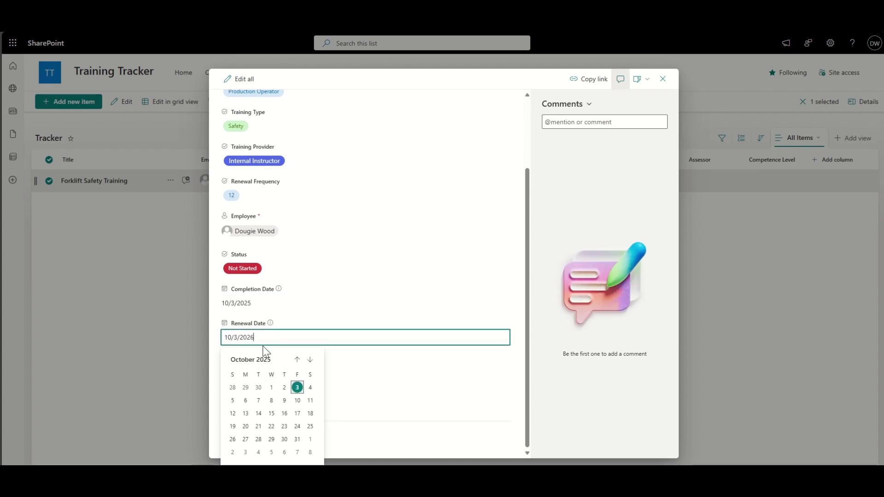
type("10/3/2026")
left_click(212, 333)
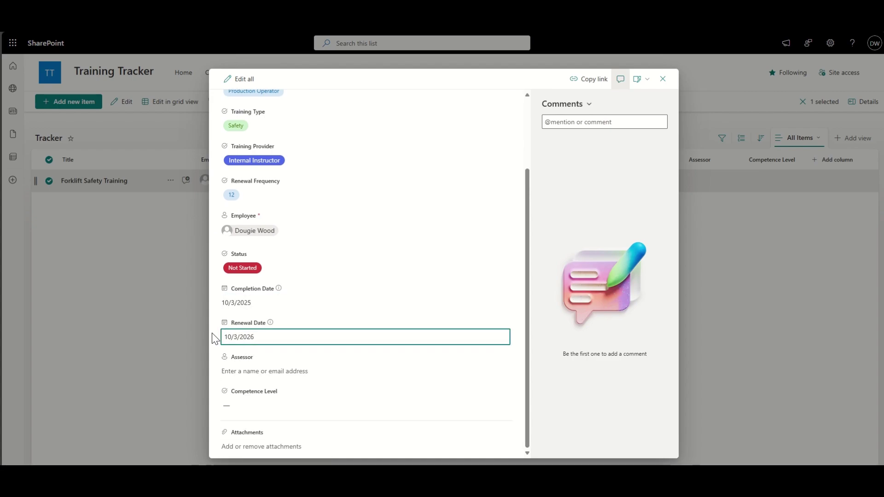
left_click(267, 338)
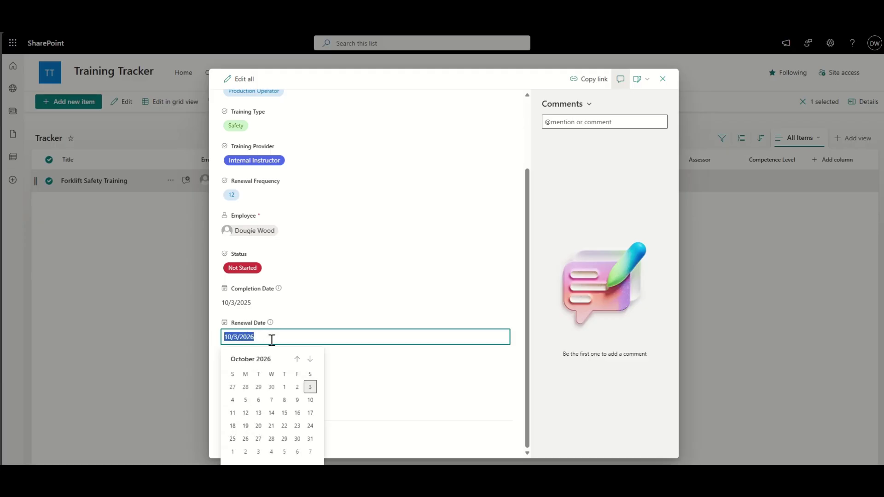
left_click(214, 340)
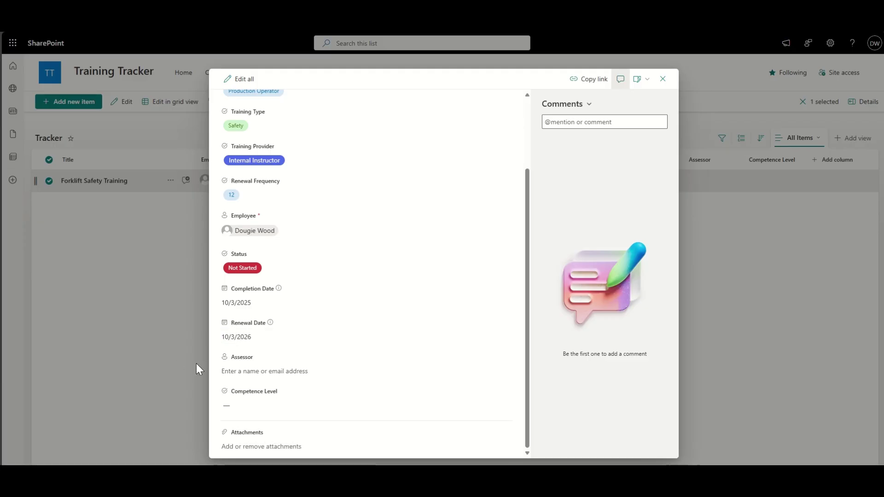
Choose the assessor, set Competence Level to Expert, and attach the Forklift Cert document.
left_click(241, 372)
type("Geo")
key("Return")
left_click(246, 413)
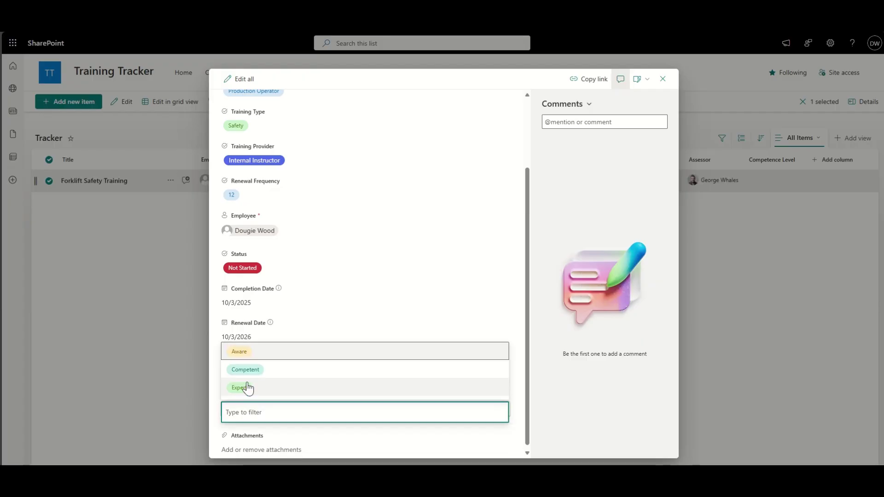
left_click(249, 387)
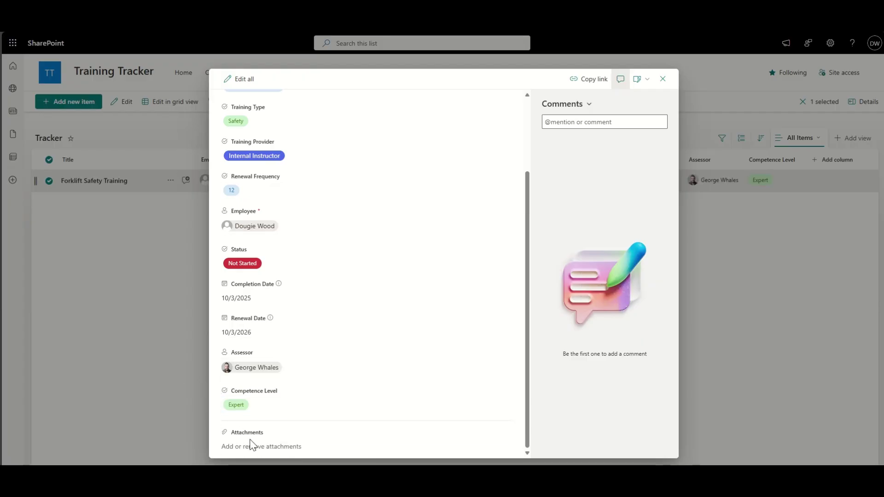
left_click(247, 446)
left_click(253, 449)
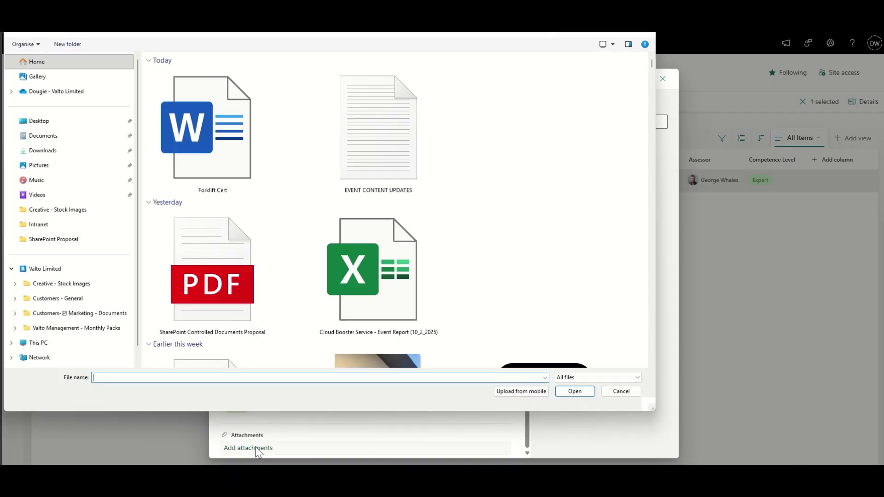
double_click(240, 168)
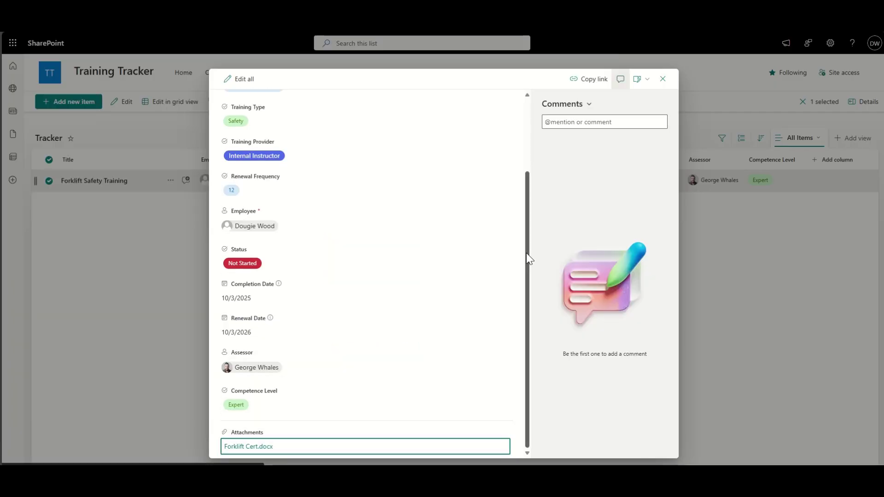
Post a comment about the employee on the item and close the details panel.
left_click(581, 122)
type("Dougie")
key("ctrl+a")
type("Dougie is")
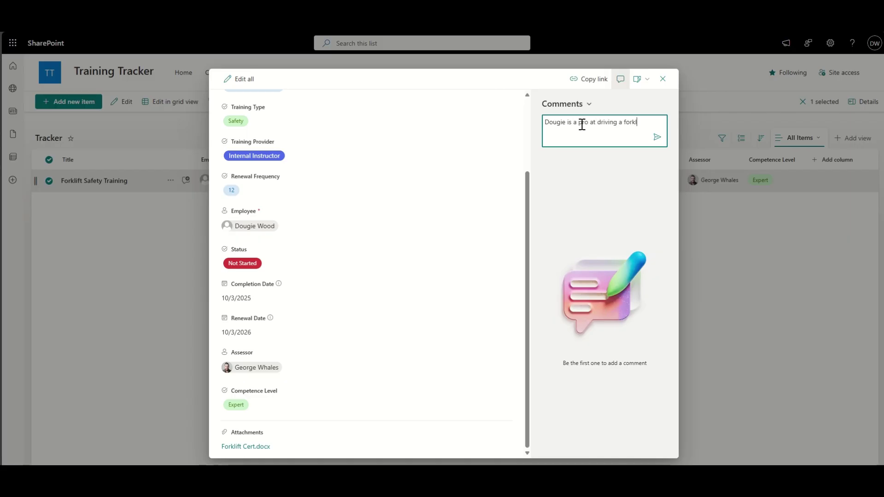
left_click(656, 138)
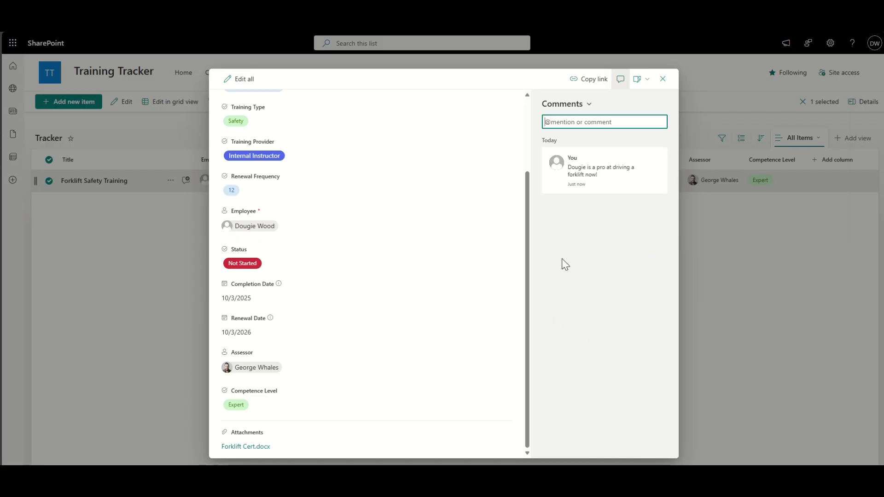
left_click(663, 78)
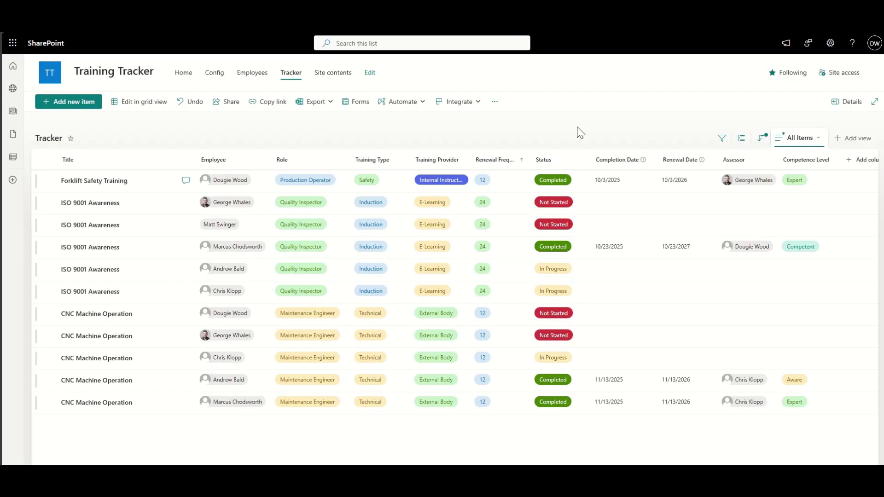
Filter Status to Not Started and save it as the 'Not Started' view.
left_click(563, 161)
left_click(559, 211)
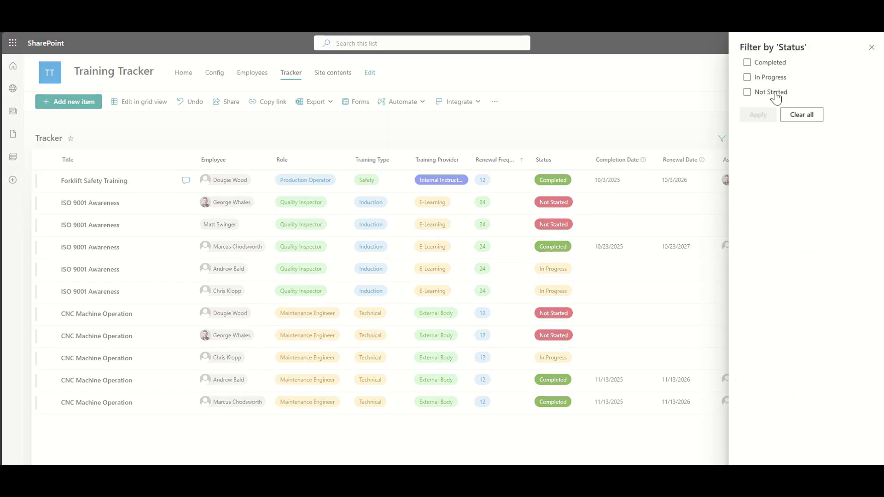
left_click(776, 94)
left_click(766, 115)
left_click(813, 138)
left_click(823, 219)
type("Not Started")
left_click(510, 289)
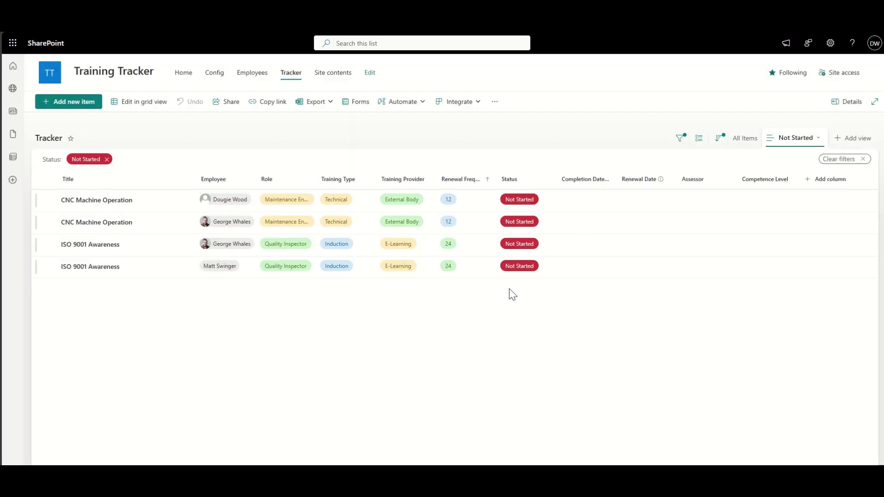
Return to All Items and filter Competence Level to Expert.
left_click(796, 139)
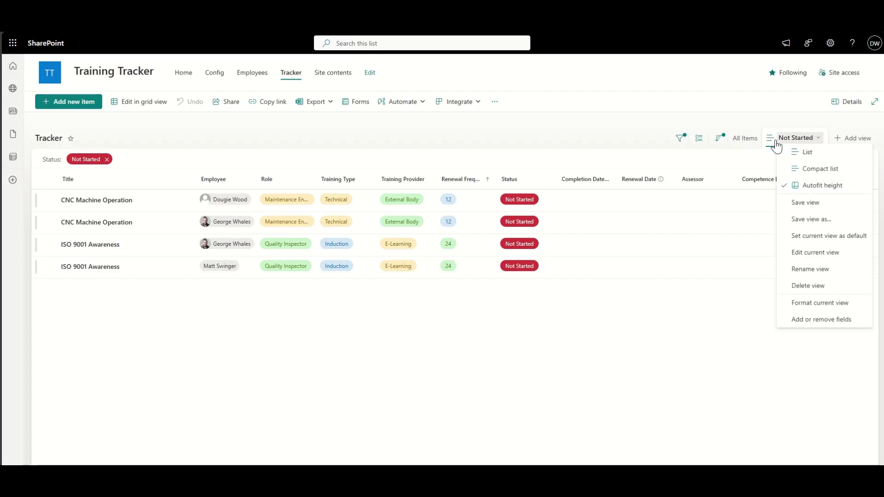
left_click(745, 138)
left_click(812, 140)
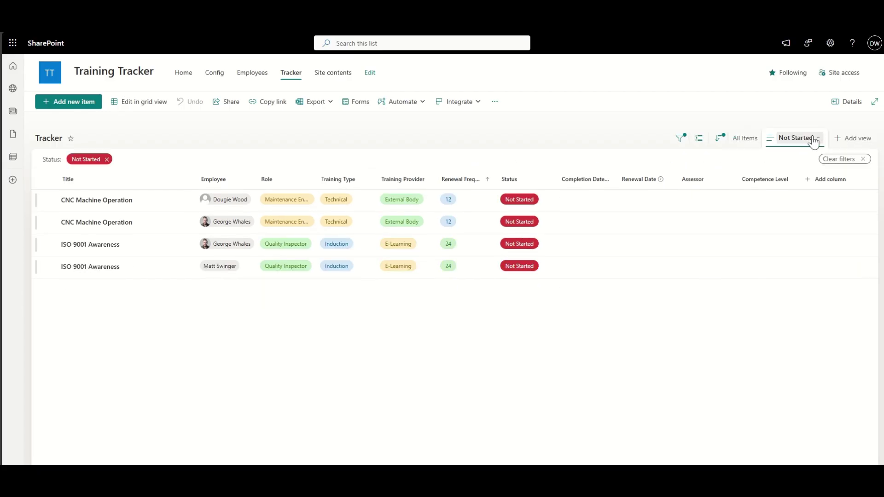
left_click(748, 139)
left_click(811, 165)
left_click(778, 209)
left_click(747, 116)
left_click(753, 140)
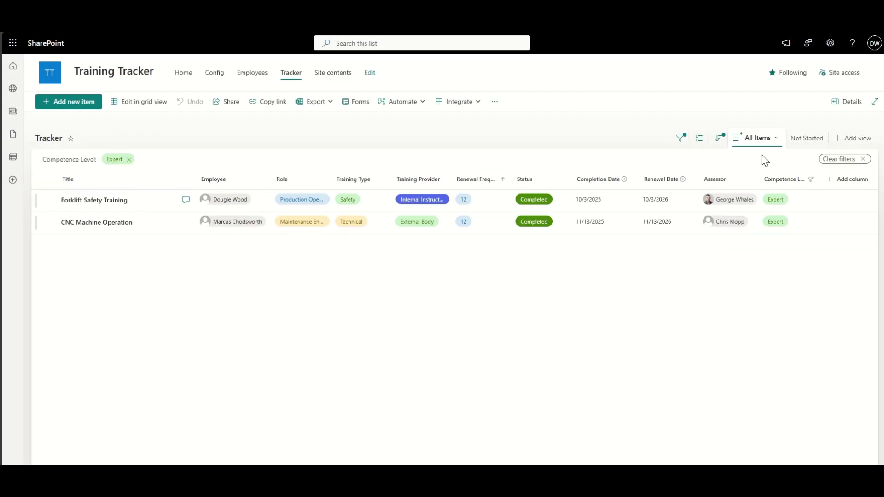
Save the Expert-filtered list as the 'Experts' view and open it.
left_click(776, 141)
left_click(785, 220)
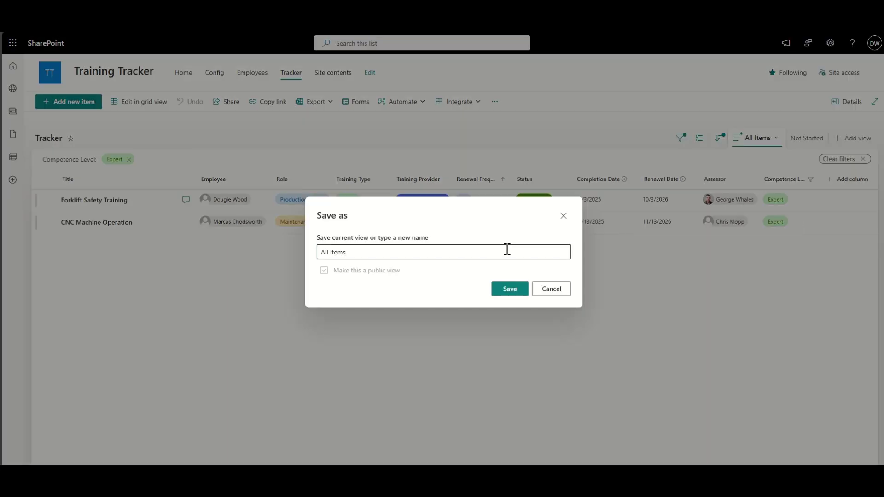
type("Experts")
left_click(507, 290)
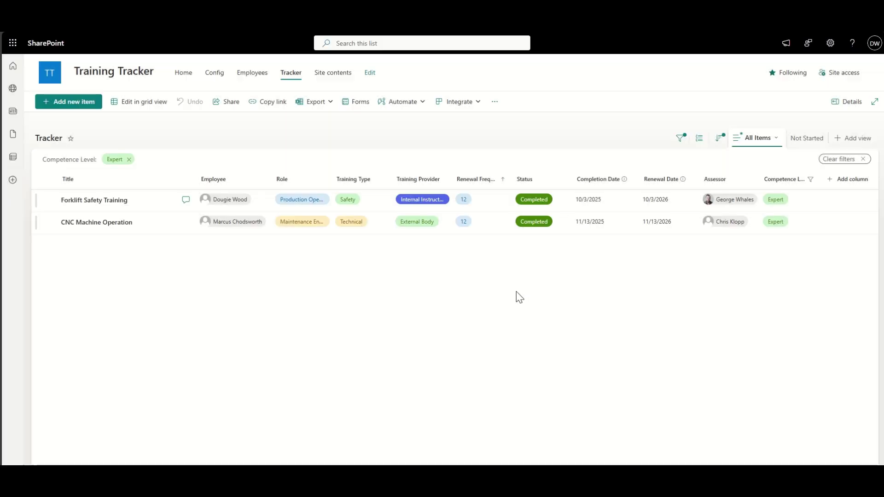
left_click(715, 138)
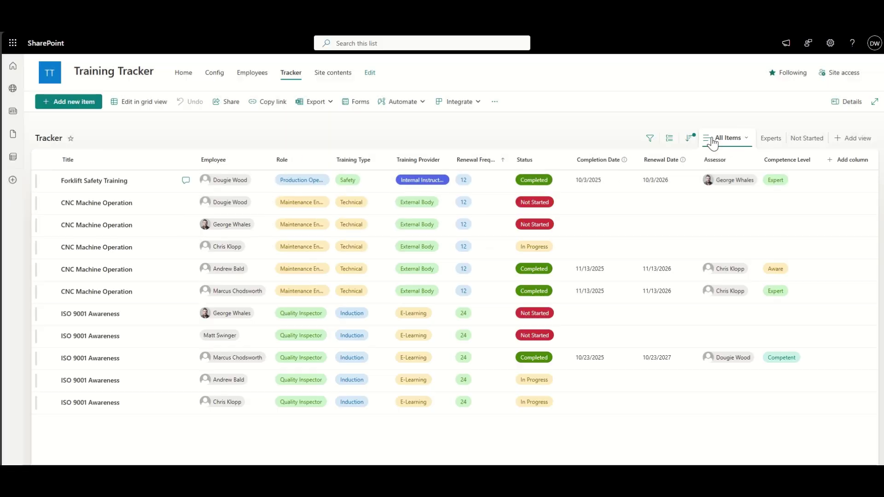
left_click(771, 139)
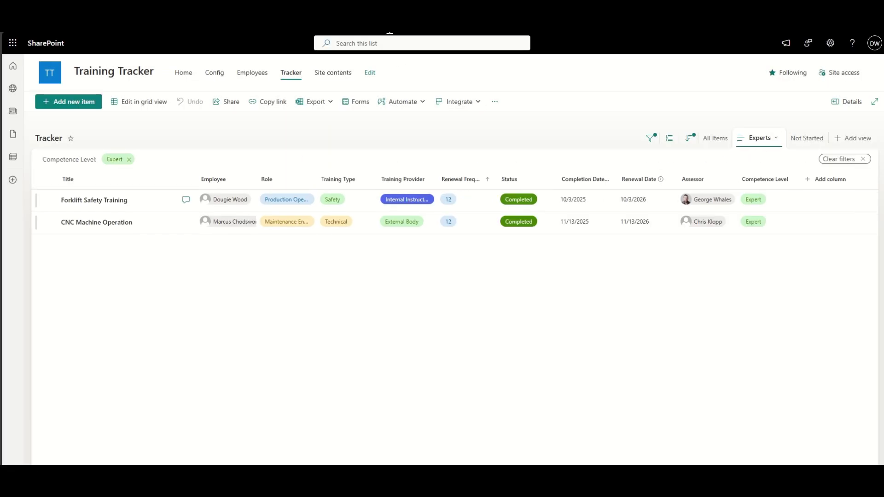
Edit the home page and change the second hero tile's header to Experts.
left_click(122, 74)
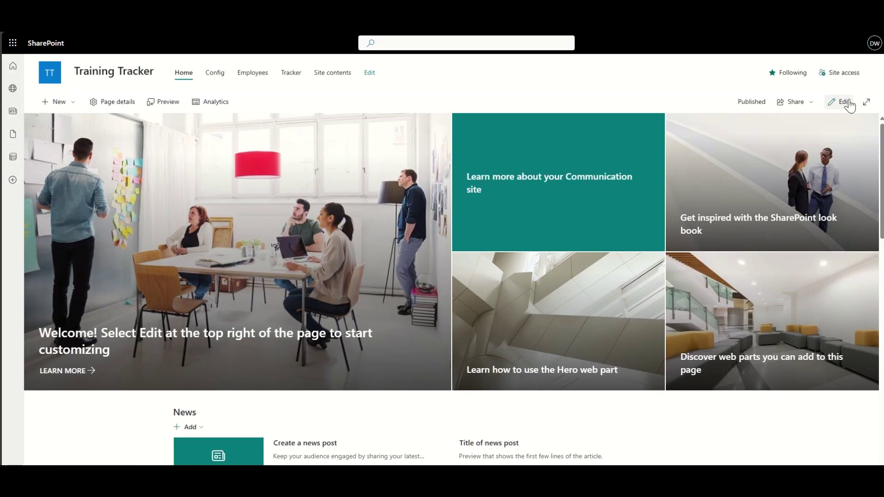
left_click(849, 102)
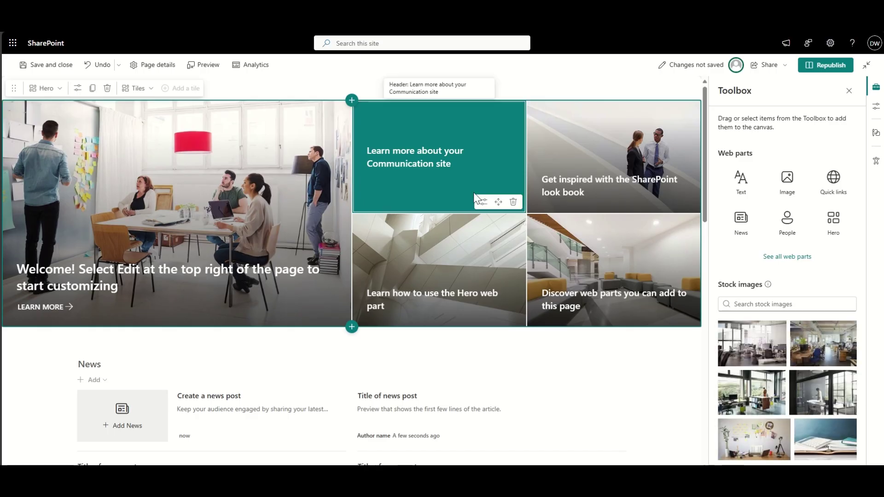
left_click(484, 202)
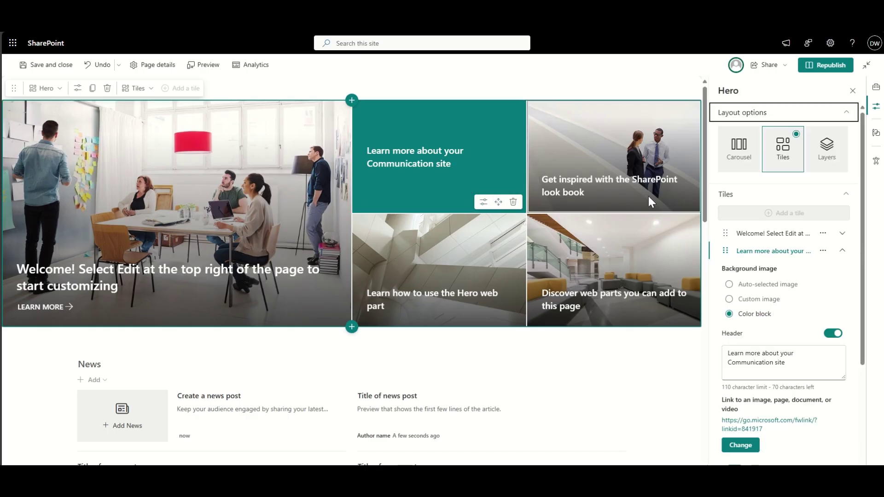
left_click(483, 202)
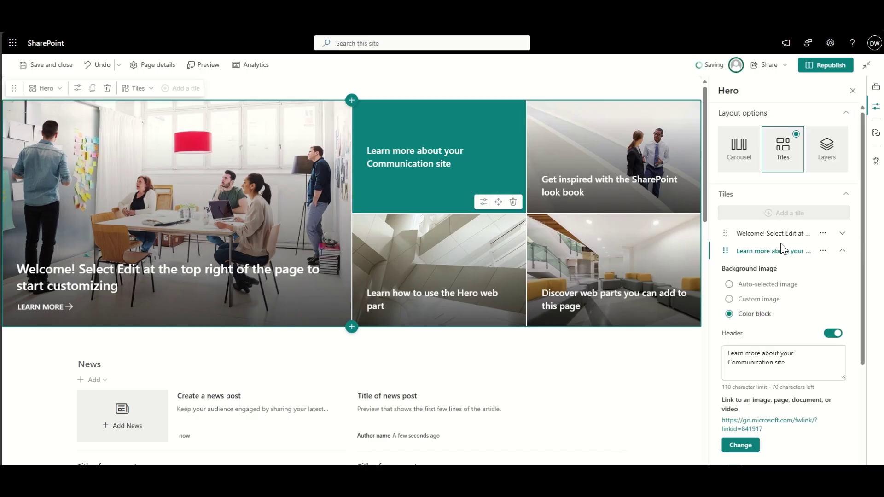
left_click(793, 374)
key("ctrl+a")
type("e")
Link the tile to the pasted Experts view URL, republish, and follow the tile.
scroll(793, 374, "down", 2)
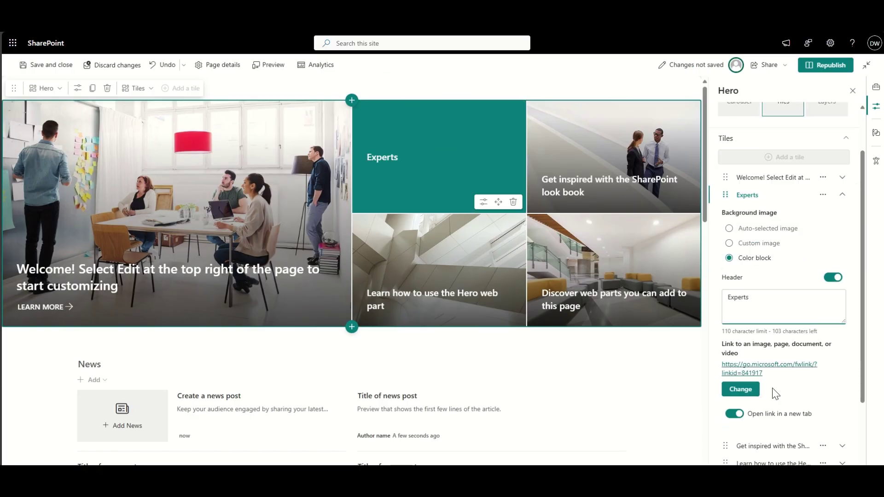
left_click(746, 392)
left_click(150, 231)
type("https://taskm.sharepoint.com/sites/TrainingTracker/Lists/Tracker/AllItems.aspx?viewid=baf173e4%2Dcd7a%2D45f1%2Db406%2D4950374d4f6d")
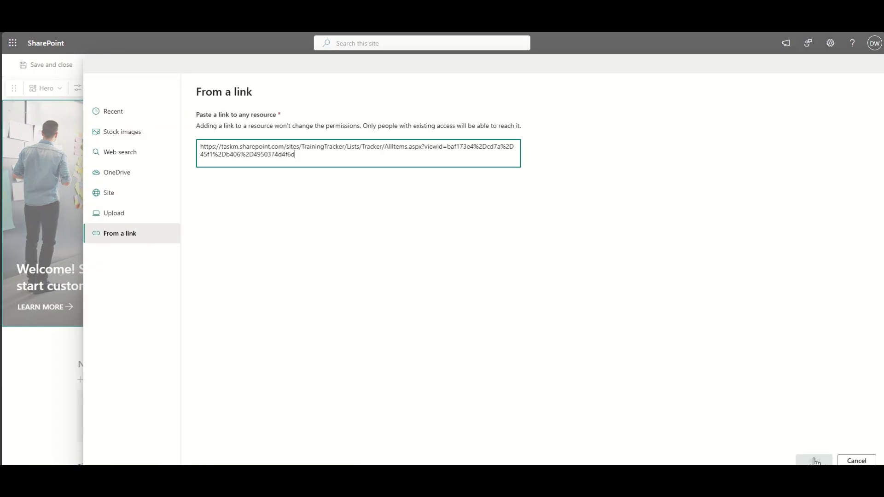
left_click(814, 460)
left_click(826, 65)
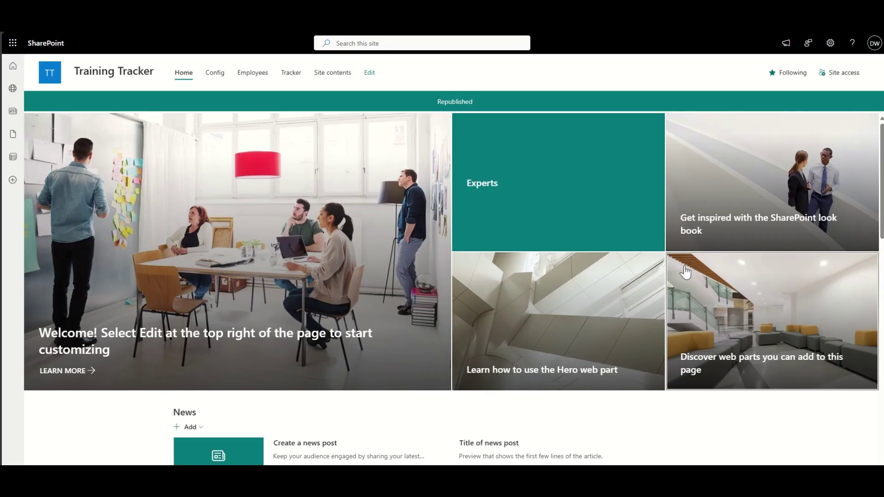
left_click(533, 184)
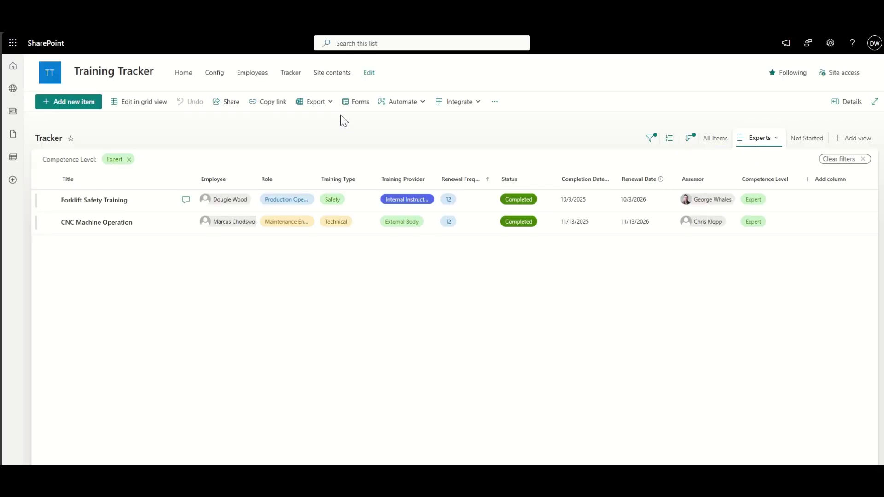
Open the Tracker list and show All Items.
left_click(220, 76)
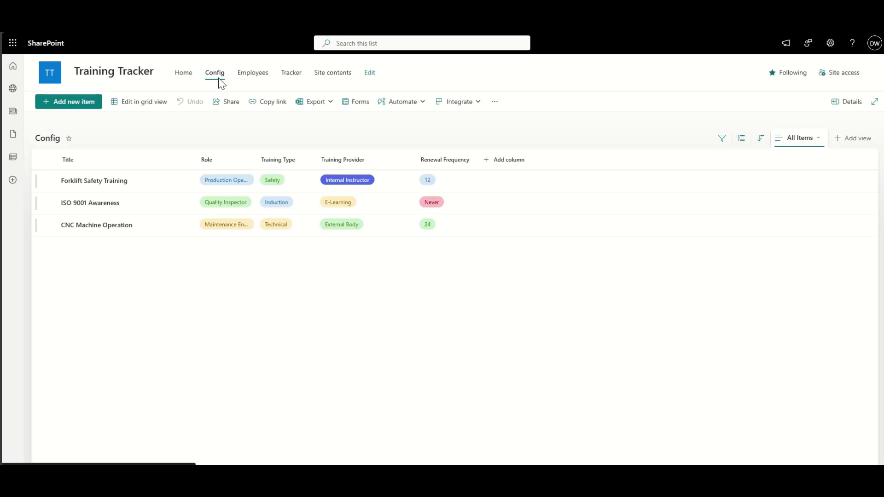
left_click(255, 75)
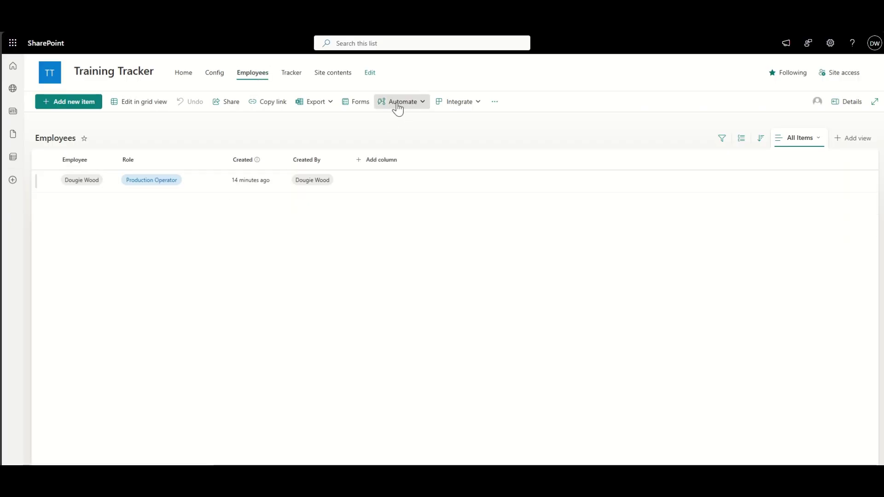
left_click(290, 75)
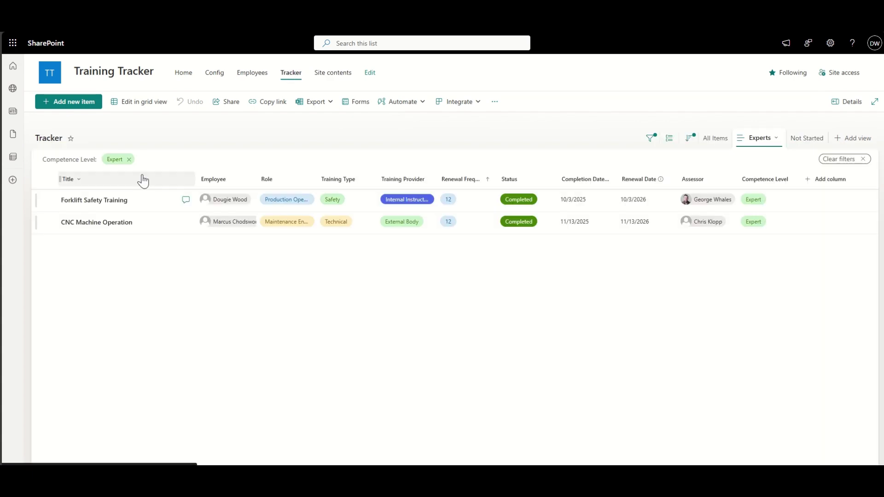
left_click(715, 138)
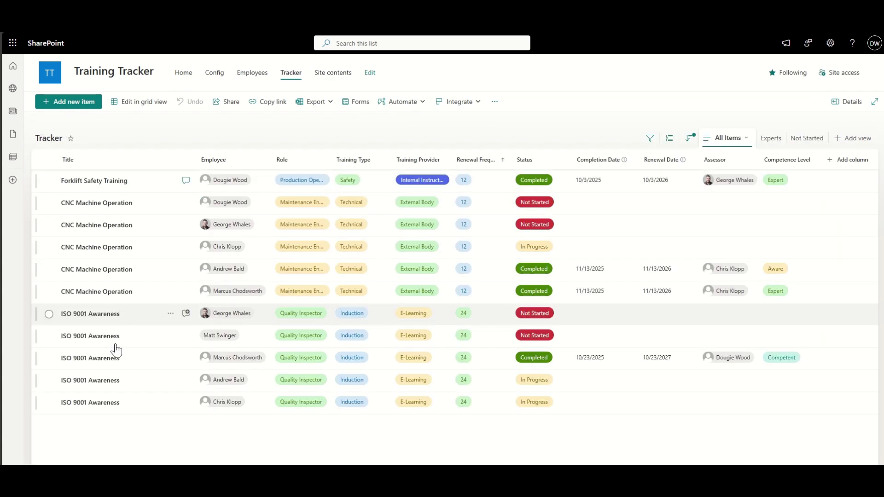
Group the list by Title, collapse the groups, and expand CNC Machine Operation.
left_click(88, 170)
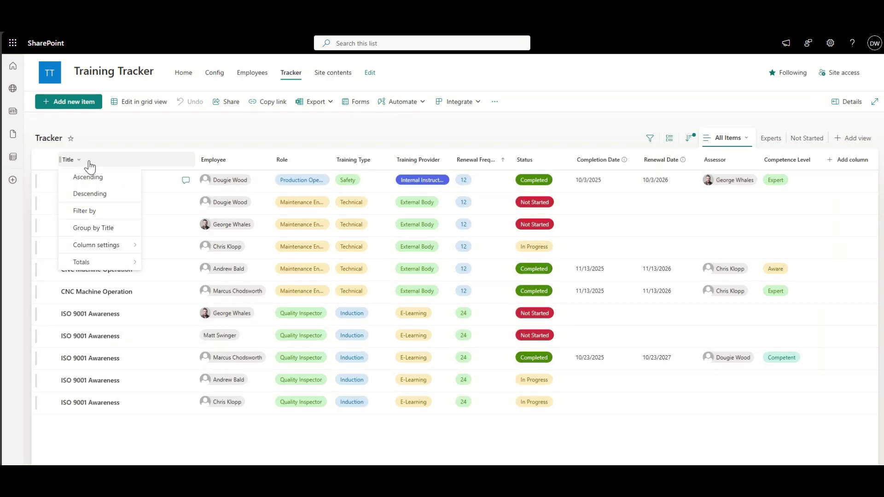
left_click(105, 229)
left_click(42, 159)
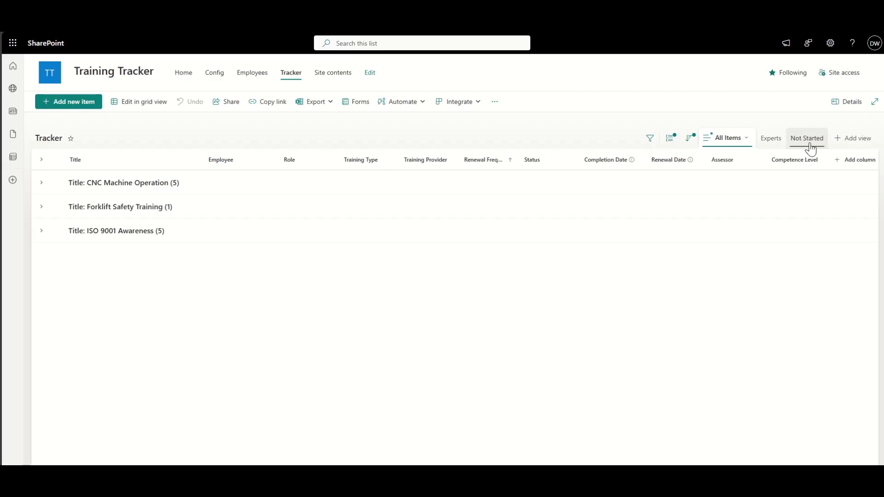
left_click(732, 138)
left_click(751, 224)
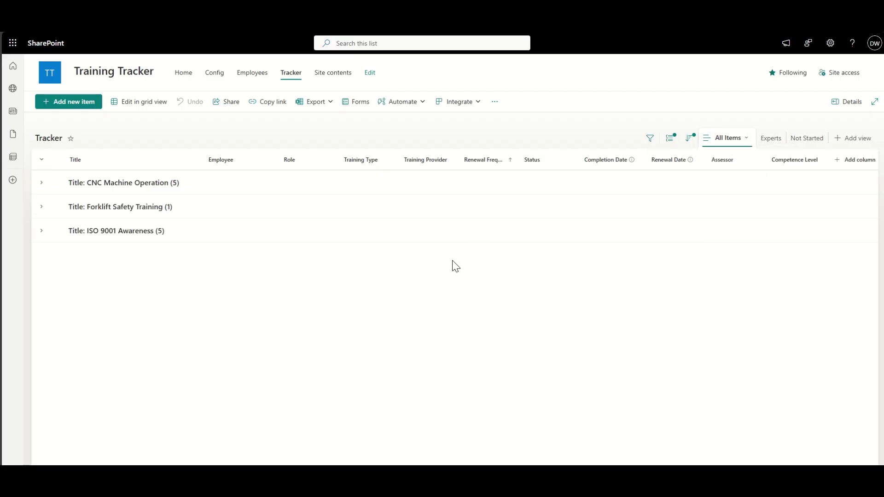
left_click(42, 183)
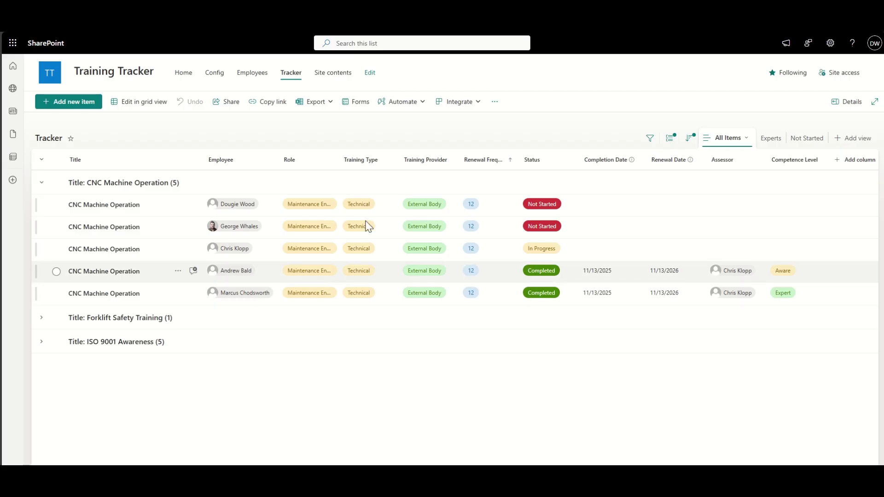
Try filtering the list by a single employee, then clear that filter.
left_click(240, 161)
left_click(229, 207)
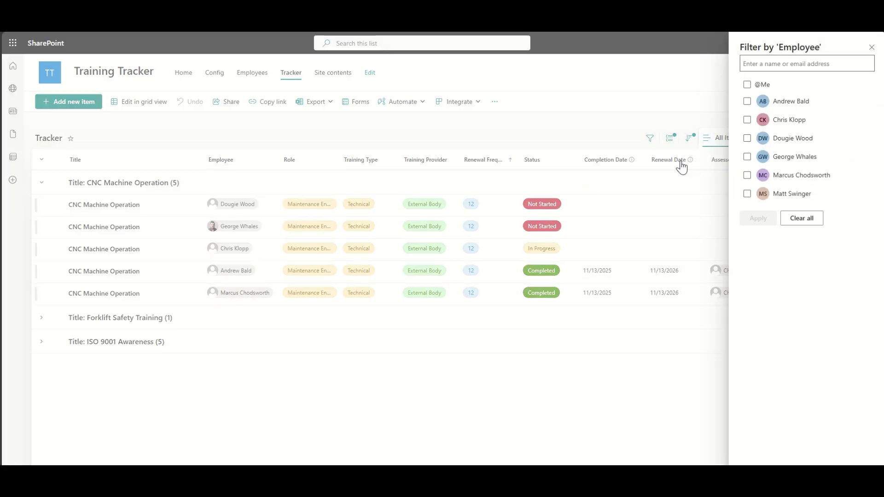
left_click(779, 105)
left_click(782, 106)
left_click(783, 140)
left_click(758, 218)
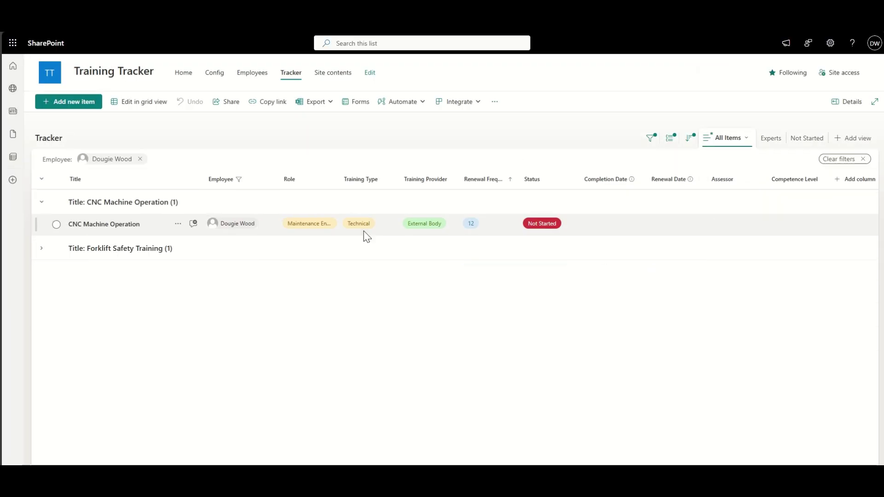
left_click(42, 180)
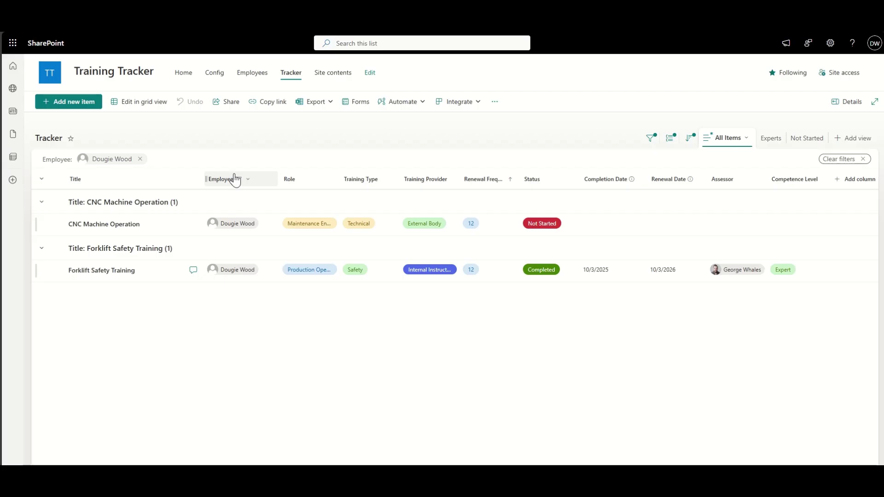
left_click(856, 160)
Filter the Role column to show only Maintenance Engineer rows.
left_click(306, 161)
left_click(308, 209)
left_click(775, 63)
left_click(758, 115)
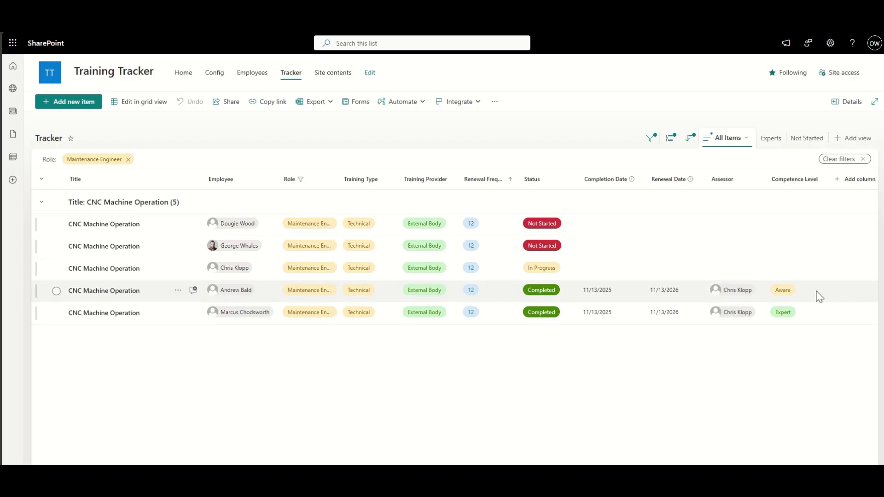
Save the Maintenance Engineer filtered list as the public Engineers view.
left_click(749, 147)
left_click(763, 217)
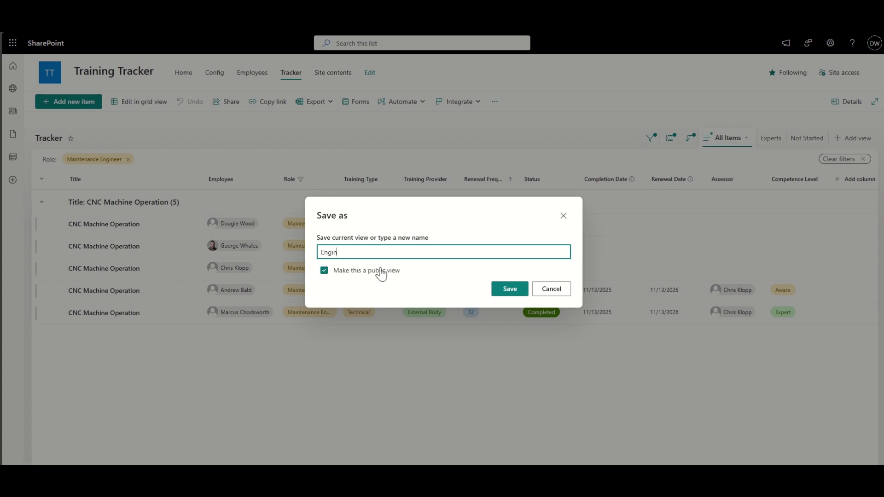
left_click(510, 289)
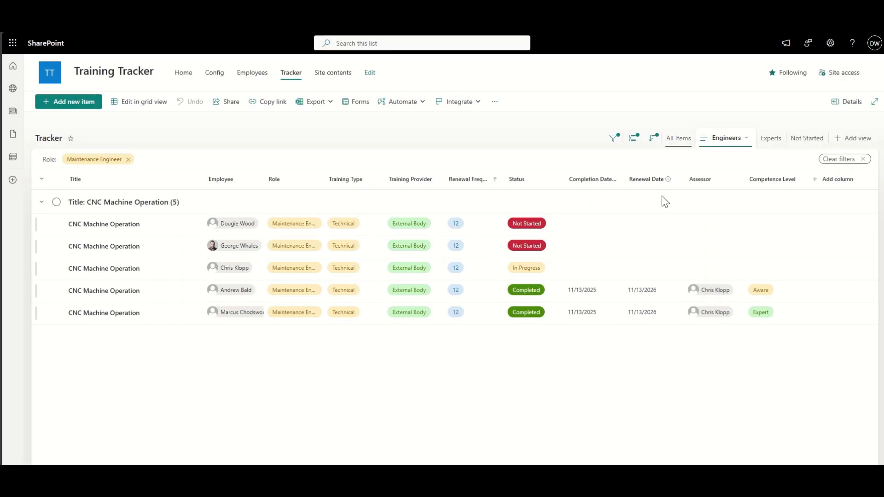
Filter Role to Quality Inspector instead and save it as the Quality Inspectors view.
left_click(127, 160)
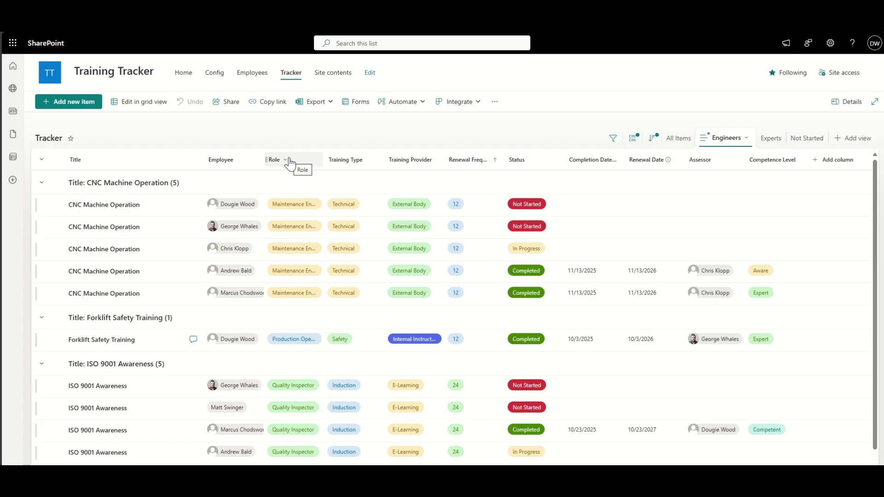
left_click(287, 161)
left_click(289, 207)
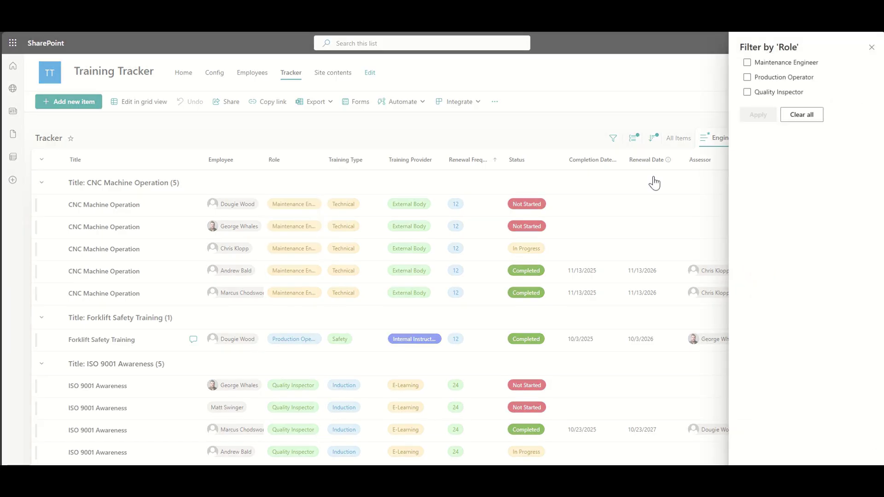
left_click(747, 92)
left_click(758, 114)
left_click(727, 139)
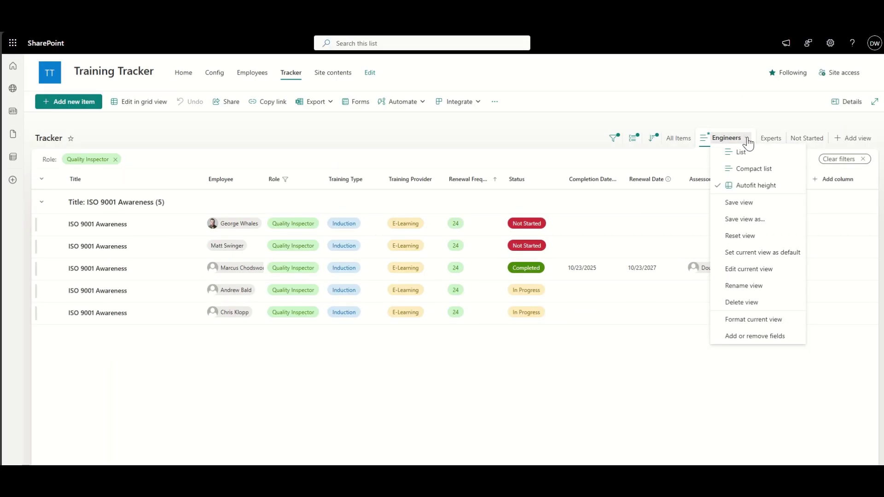
left_click(744, 219)
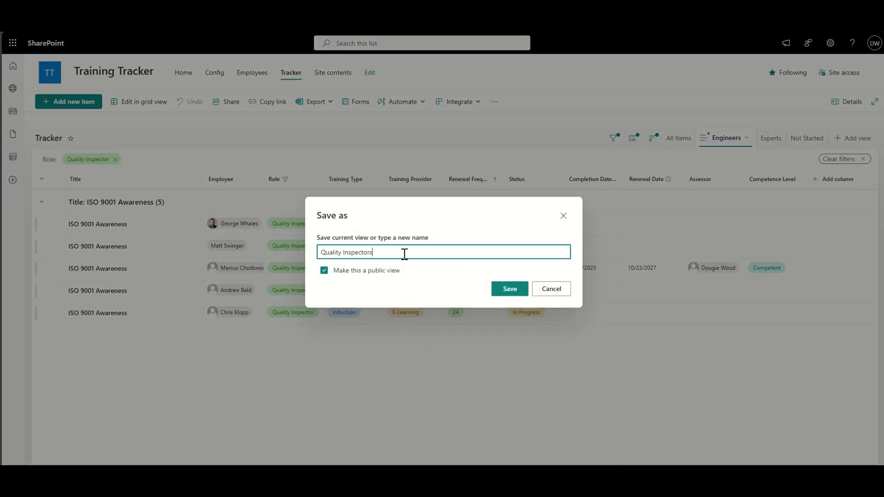
left_click(514, 292)
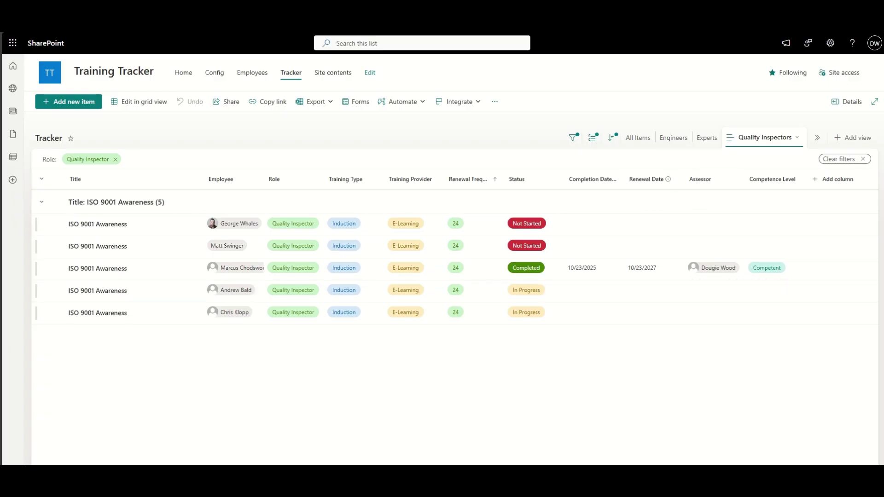
On the home page, retitle the look book hero tile to Quality Inspectors.
left_click(50, 73)
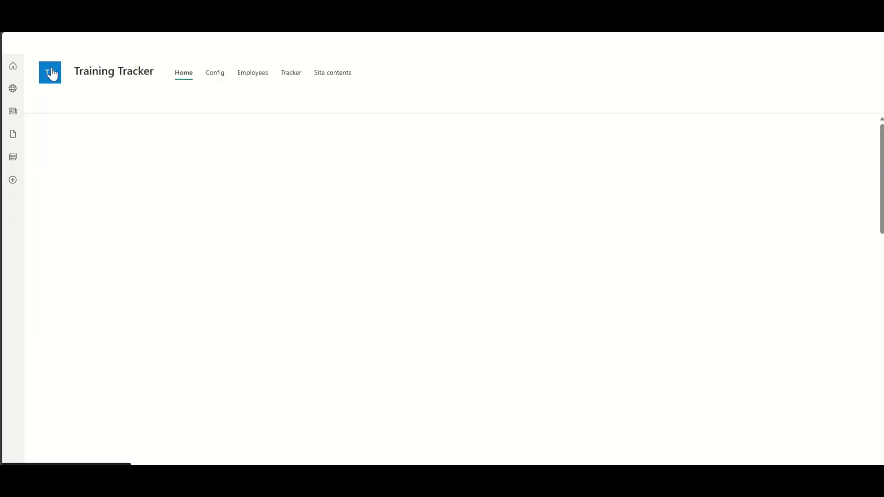
left_click(780, 102)
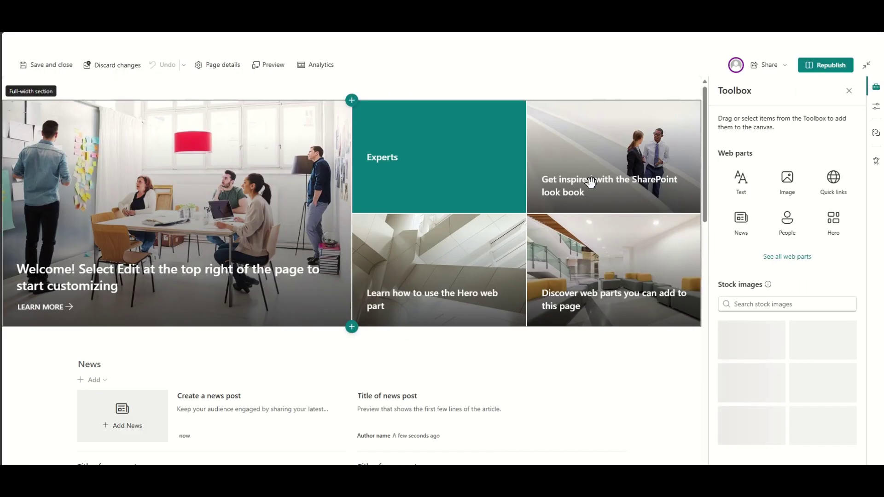
left_click(599, 203)
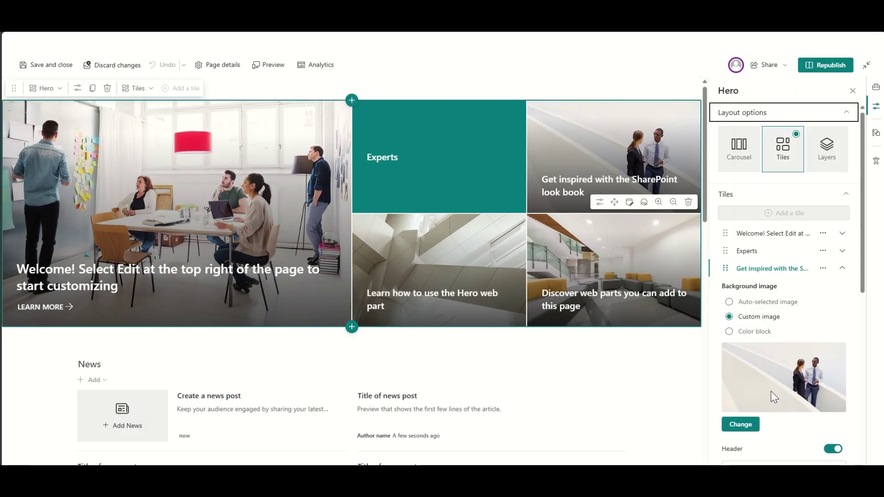
scroll(769, 395, "down", 3)
triple_click(764, 361)
type("qUA")
type("Q")
Link the tile to the pasted Tracker Quality Inspectors view address.
scroll(764, 364, "down", 1)
left_click(740, 390)
left_click(152, 237)
type("https://taskm.sharepoint.com/sites/TrainingTracker/Lists/Tracker/AllItems.aspx?viewid=6b88d19a%2D7a1f%2D46aa%2Dbe6f%2D10379e38683b")
left_click(815, 461)
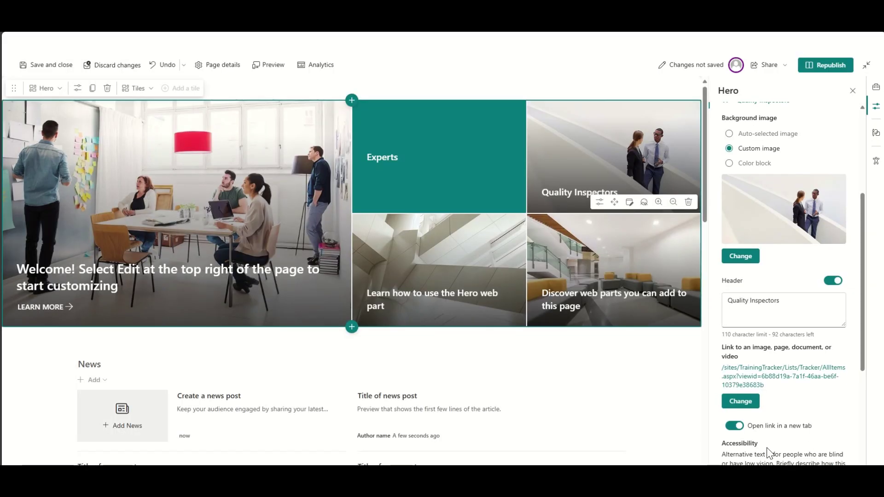
Republish the home page and follow the Quality Inspectors tile to its list view.
scroll(815, 276, "down", 3)
left_click(827, 67)
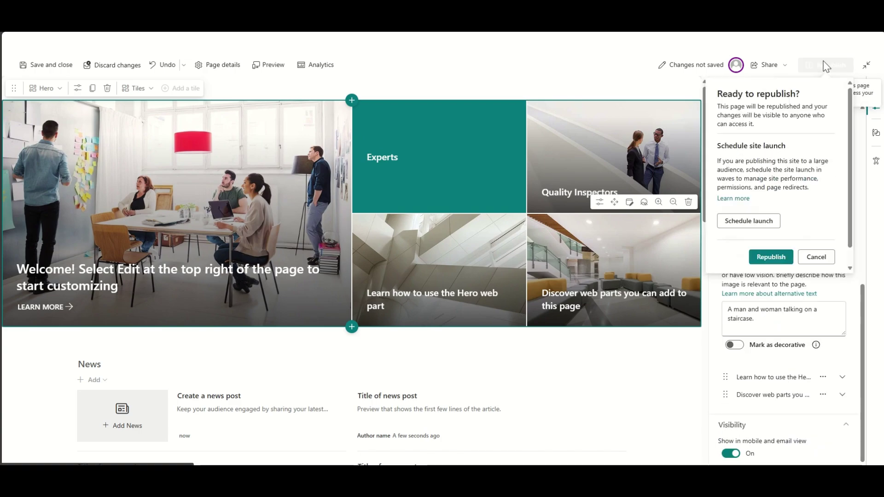
left_click(772, 256)
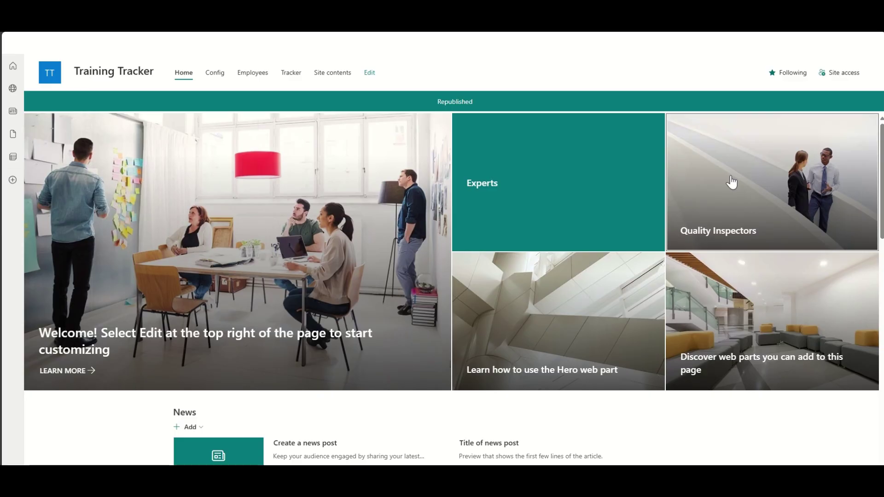
left_click(732, 182)
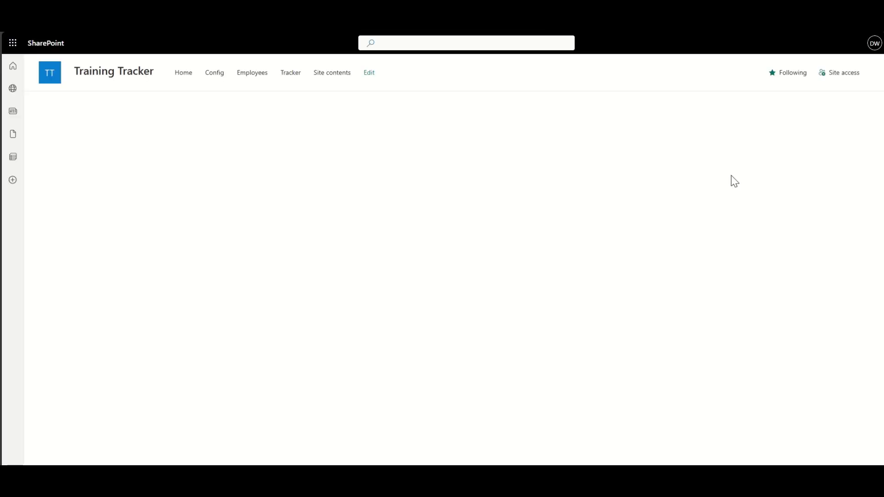